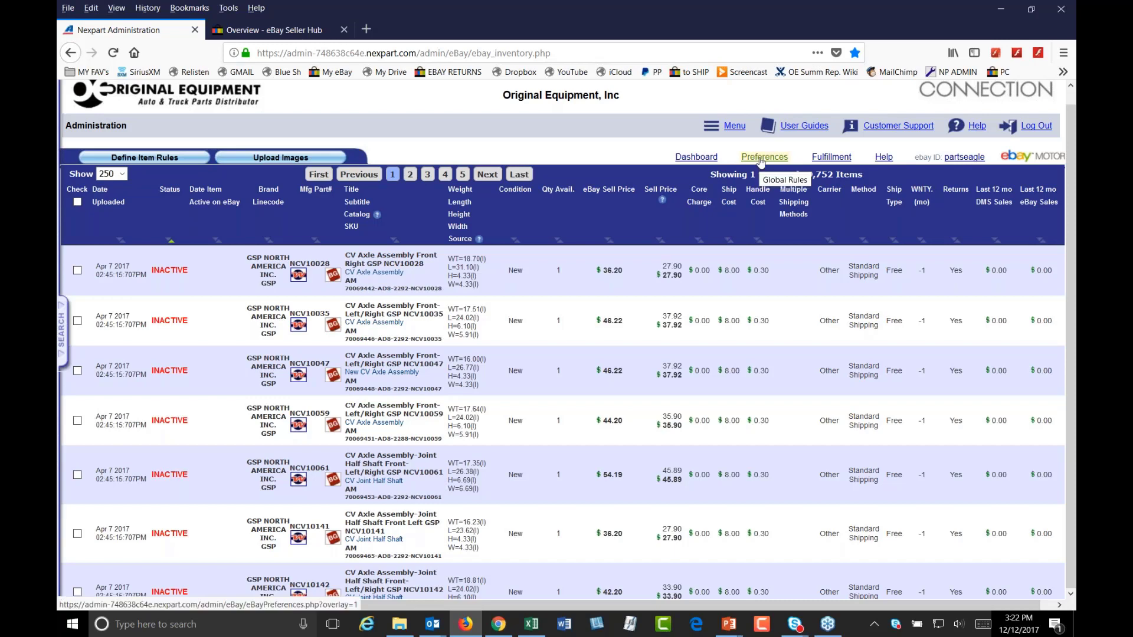
Step: Open the eBay preferences, collapse the weight and dimension adjustments, and examine the automated rules for new inventory
{"action": "left_click", "coordinate": [761, 159]}
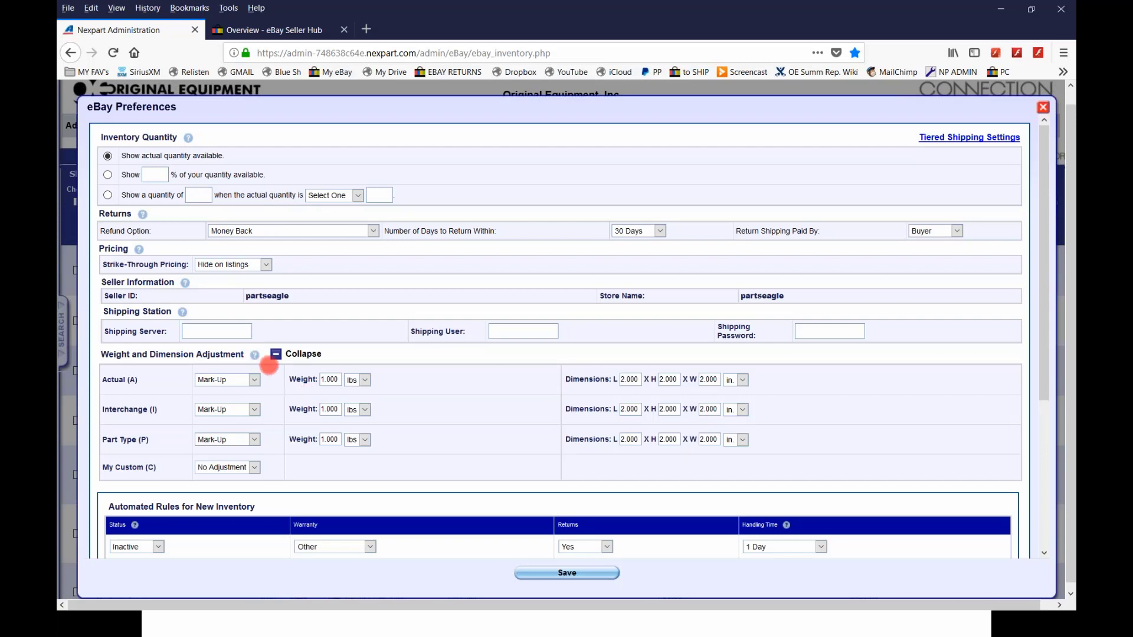
{"action": "left_click", "coordinate": [285, 356]}
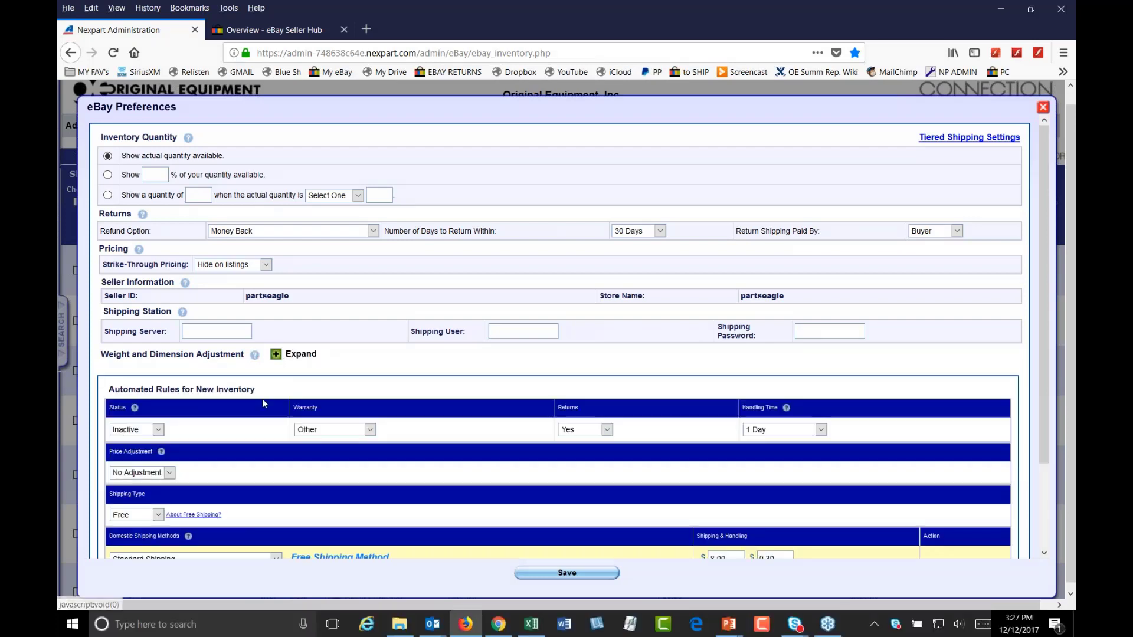
{"action": "scroll", "coordinate": [381, 391], "scroll_direction": "down", "scroll_amount": 2}
{"action": "scroll", "coordinate": [385, 377], "scroll_direction": "down", "scroll_amount": 1}
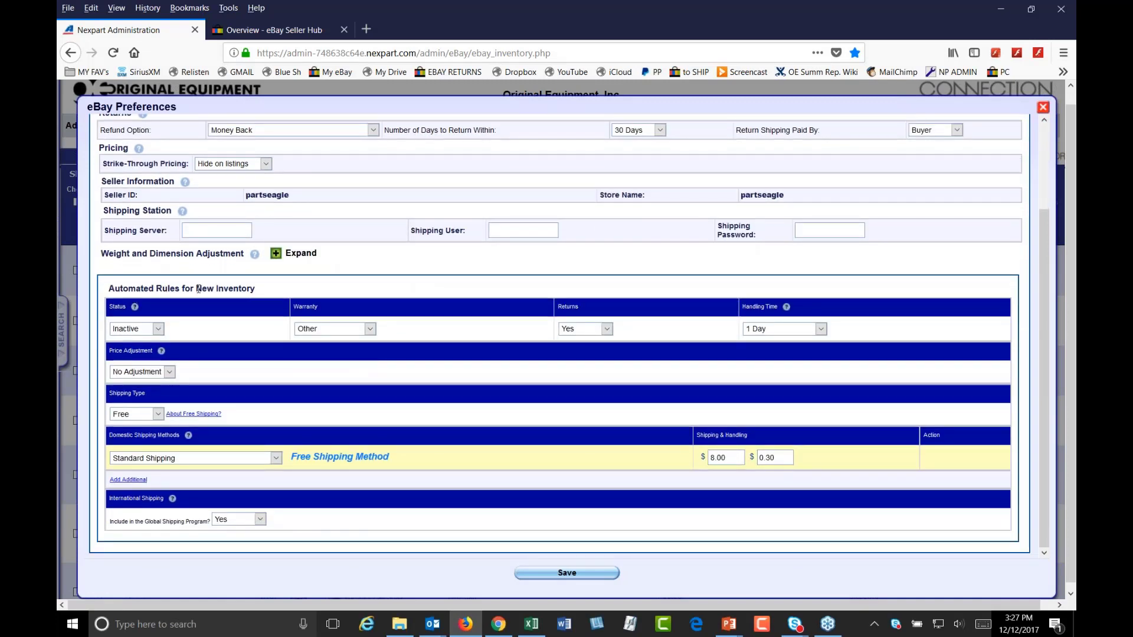
{"action": "left_click_drag", "start_coordinate": [196, 288], "coordinate": [215, 285]}
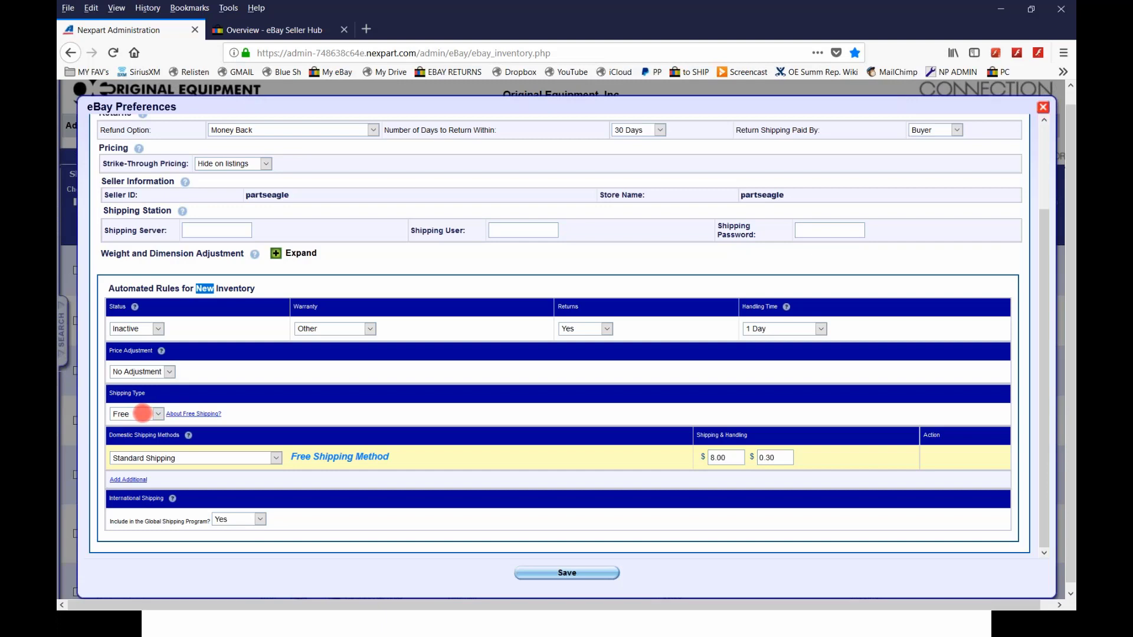
Step: Check the available shipping types for new inventory and save the eBay preferences
{"action": "left_click", "coordinate": [157, 414]}
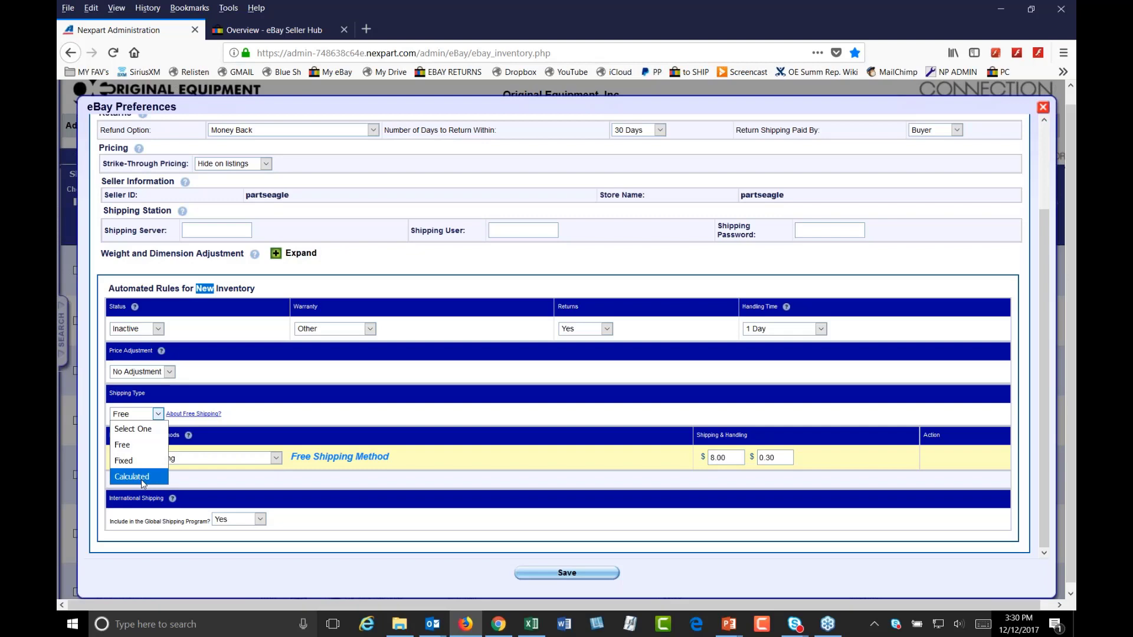
{"action": "left_click", "coordinate": [292, 528]}
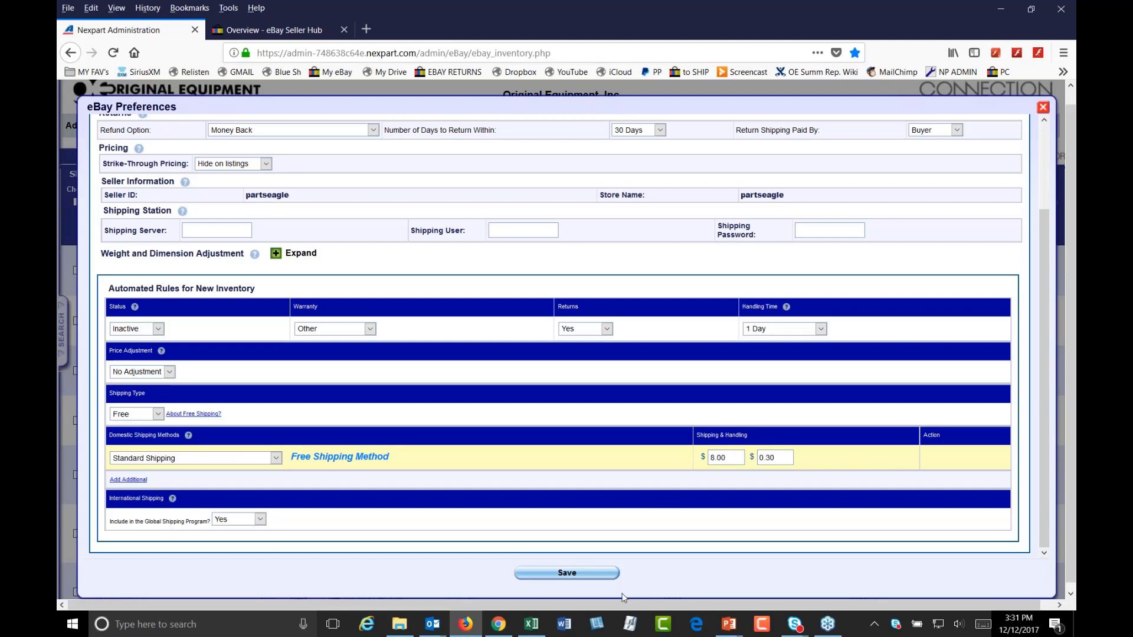
{"action": "left_click", "coordinate": [579, 579]}
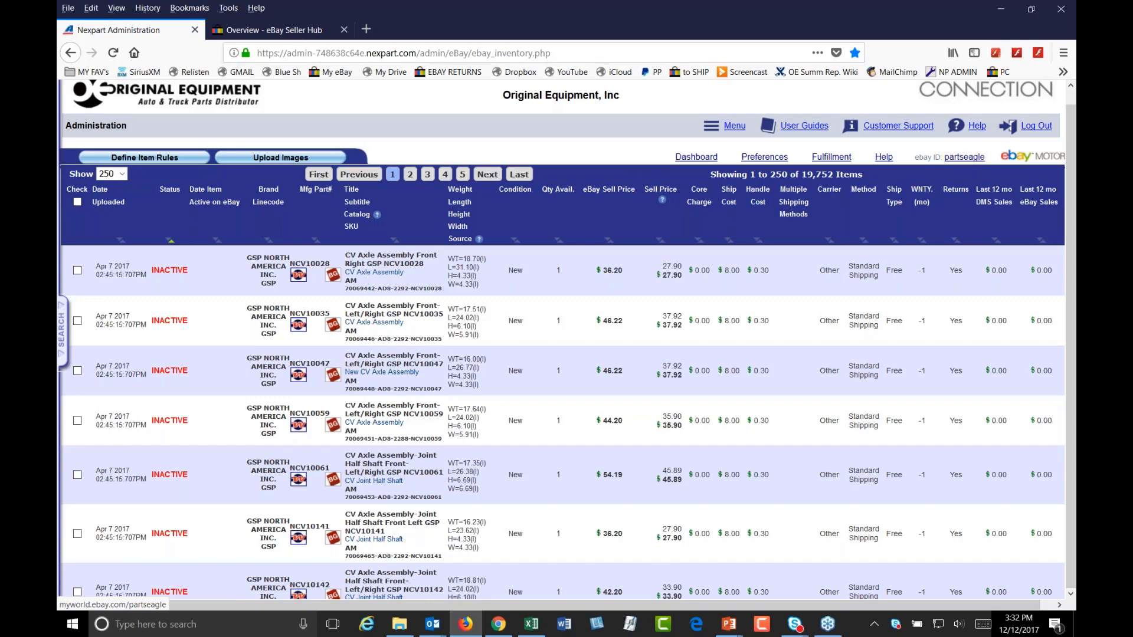
Step: Review the inventory search filters, dismiss the chat notification, and return to the item list to examine the total item count
{"action": "left_click", "coordinate": [66, 336]}
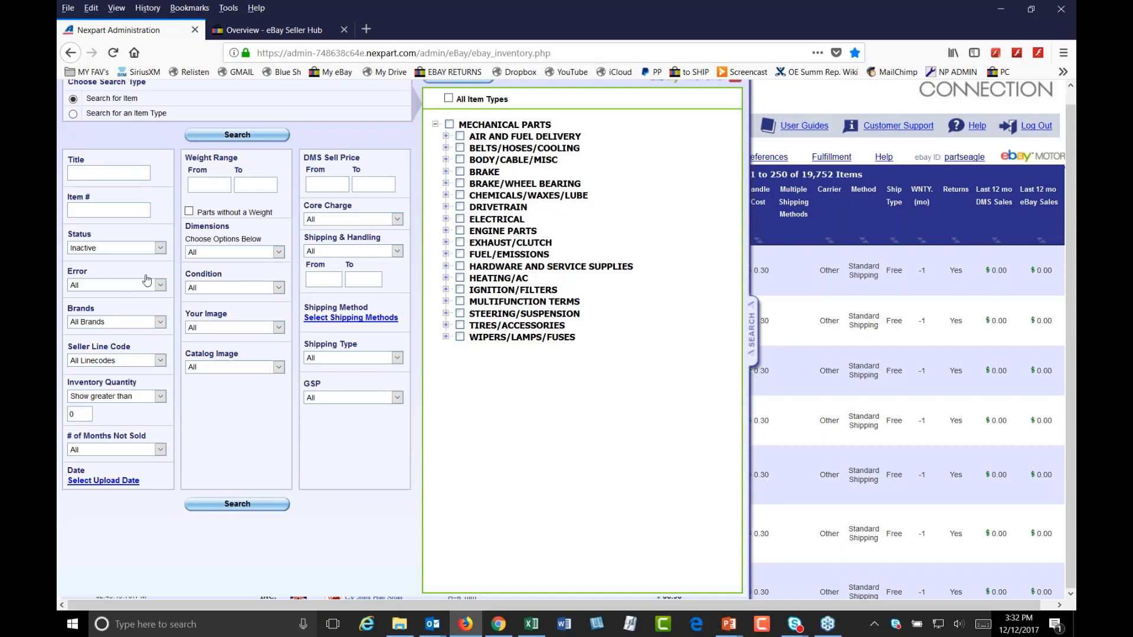
{"action": "left_click", "coordinate": [120, 249]}
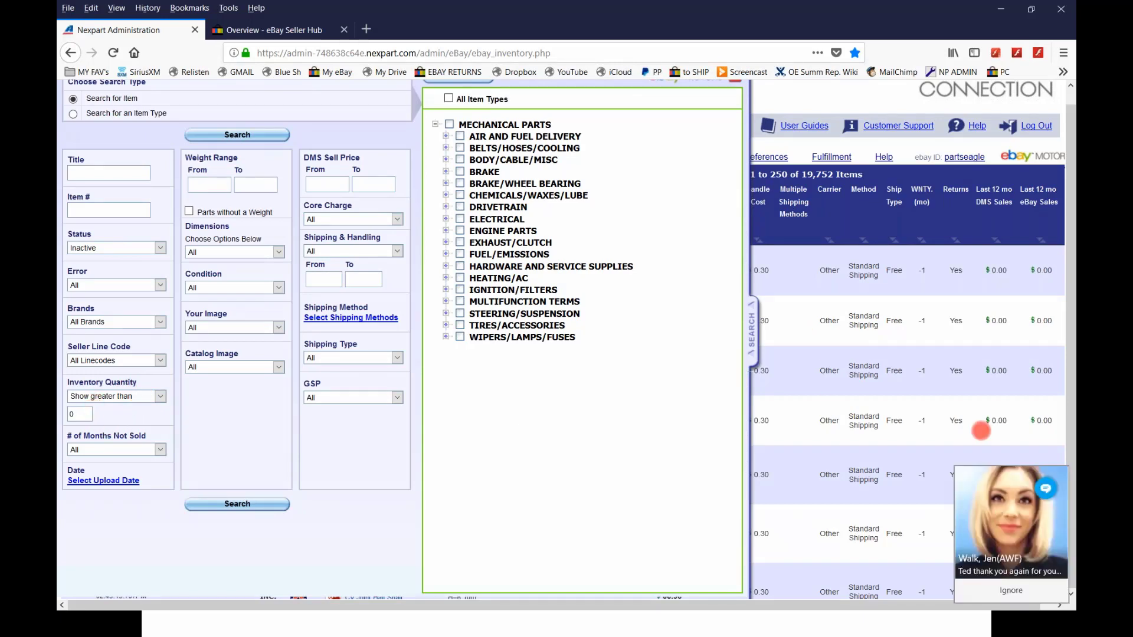
{"action": "left_click", "coordinate": [1010, 590]}
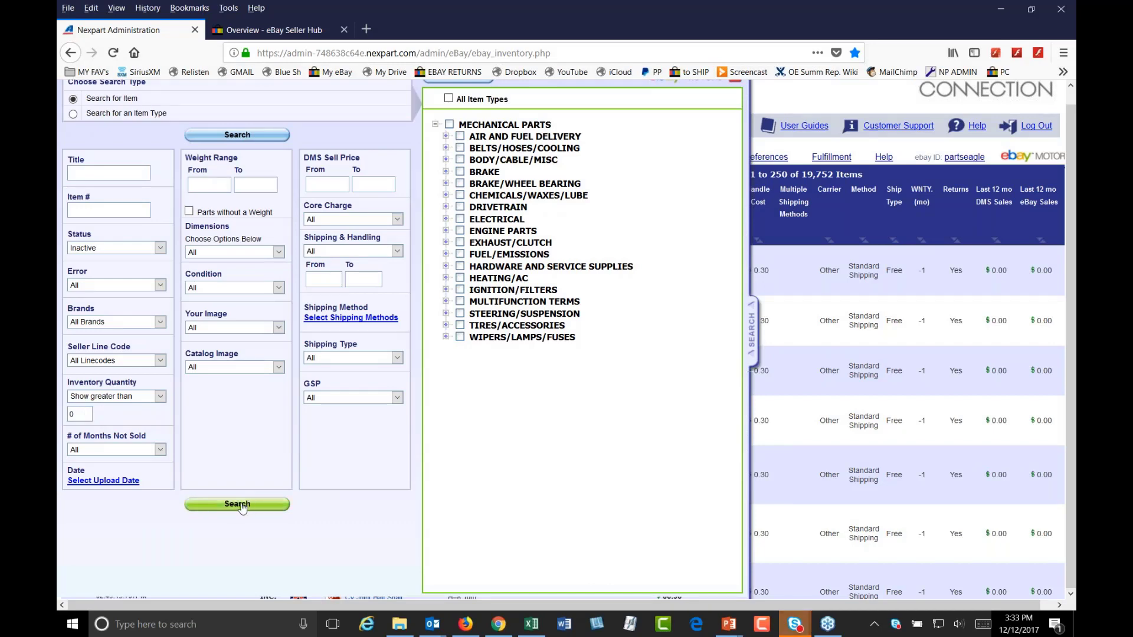
{"action": "left_click", "coordinate": [751, 331]}
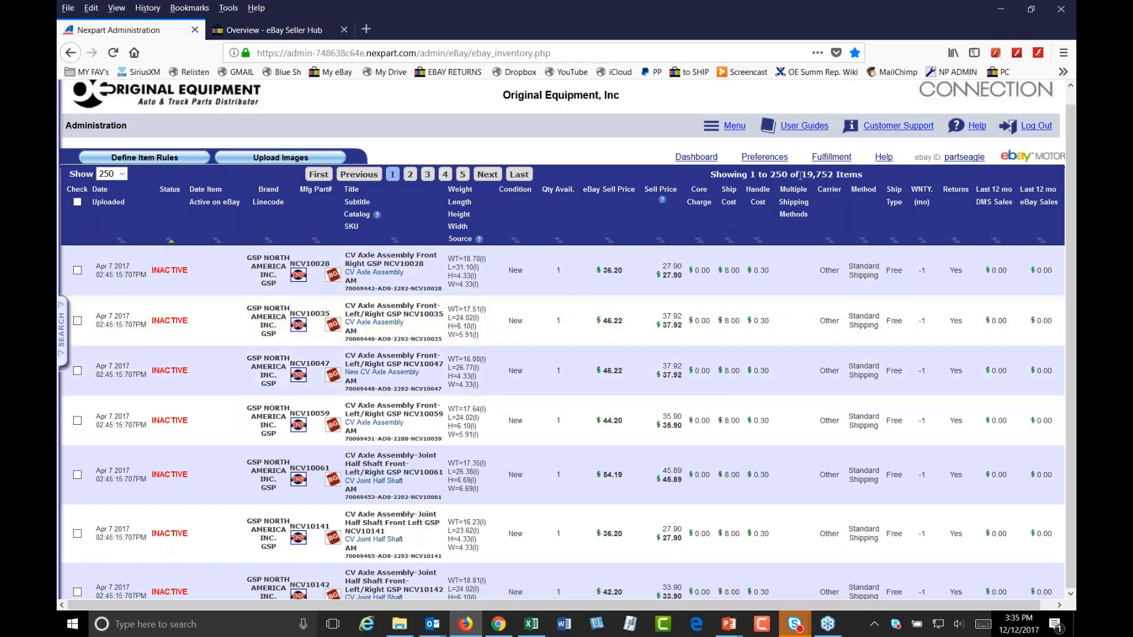
{"action": "left_click_drag", "start_coordinate": [800, 174], "coordinate": [881, 175]}
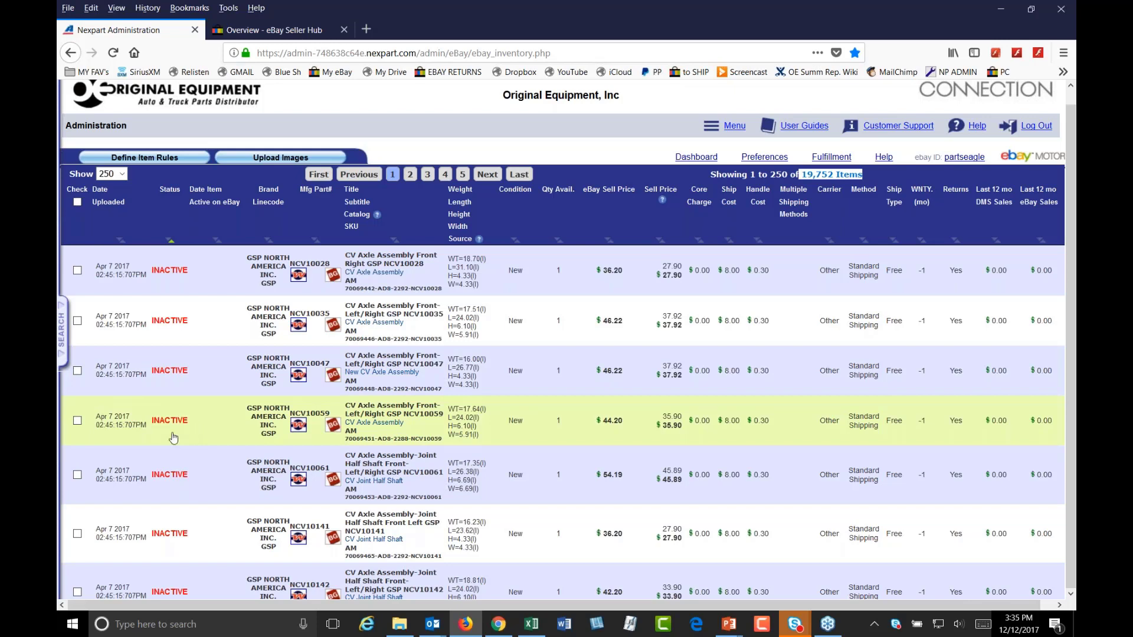
Step: Open the inventory search filters and set the weight range from 0 to 1
{"action": "left_click", "coordinate": [61, 327]}
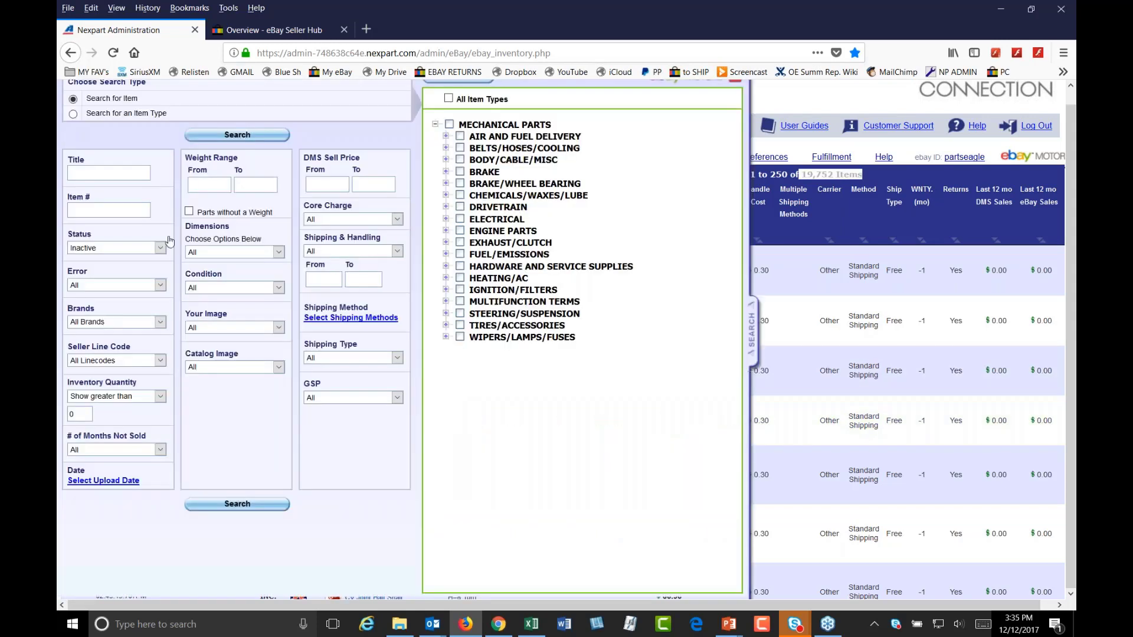
{"action": "left_click", "coordinate": [200, 184]}
{"action": "left_click", "coordinate": [221, 186]}
{"action": "left_click", "coordinate": [221, 185]}
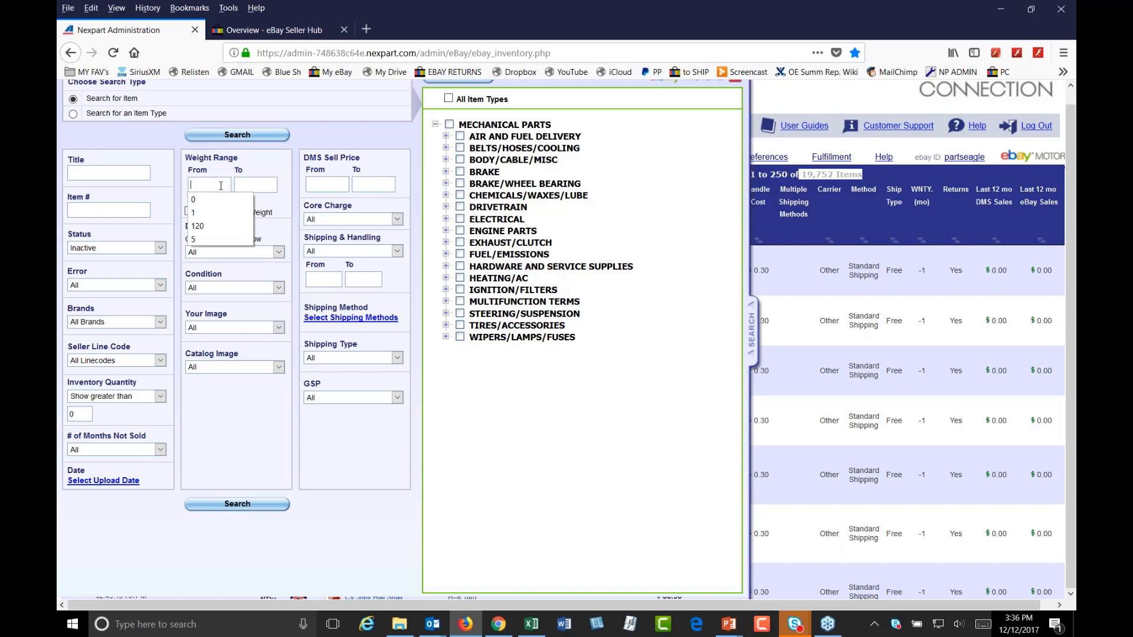
{"action": "type", "text": "0"}
{"action": "key", "text": "Tab"}
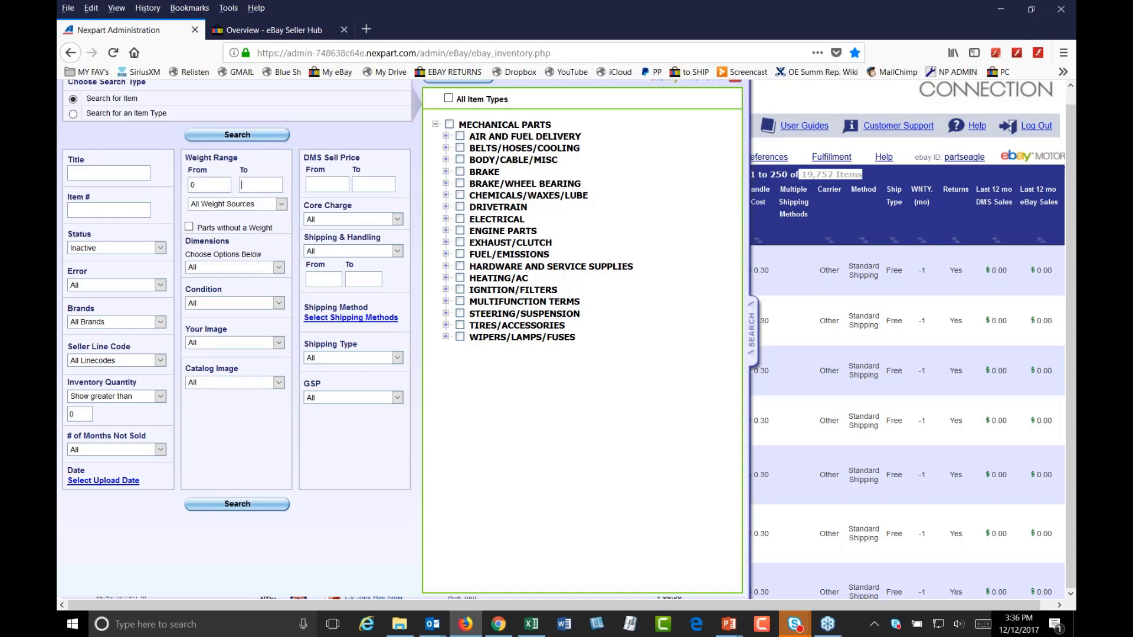
{"action": "type", "text": "1"}
Step: Set the DMS sell price range from 0 to 100
{"action": "left_click", "coordinate": [322, 183]}
{"action": "type", "text": "0"}
{"action": "key", "text": "Tab"}
{"action": "type", "text": "100"}
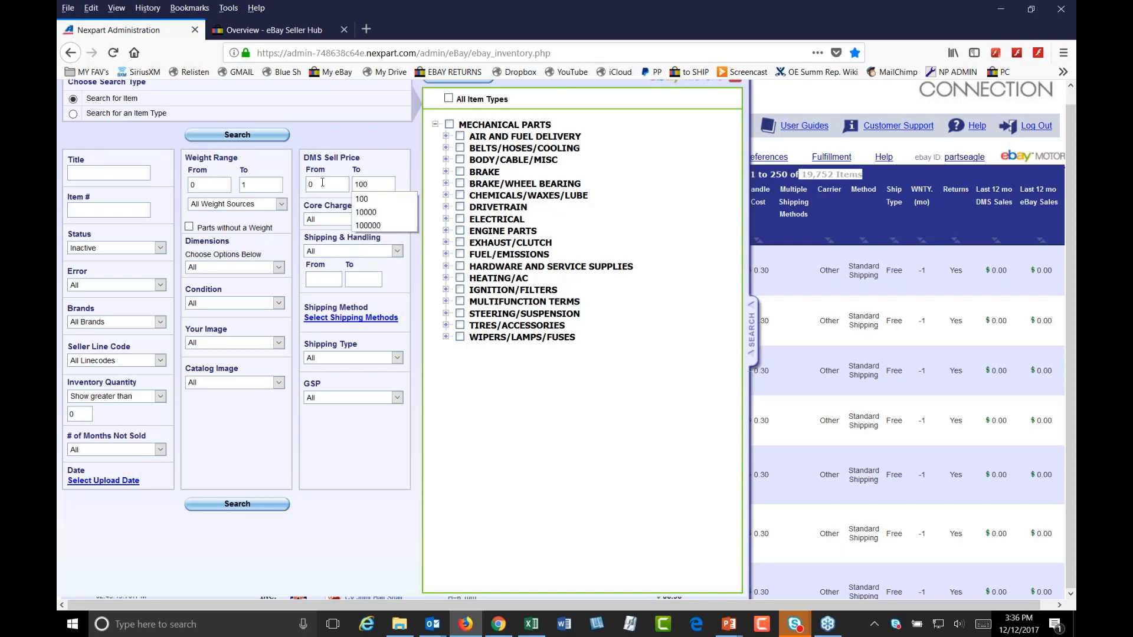
Step: Limit the longest dimension to less than or equal to 12 and run the inventory search
{"action": "left_click", "coordinate": [239, 266]}
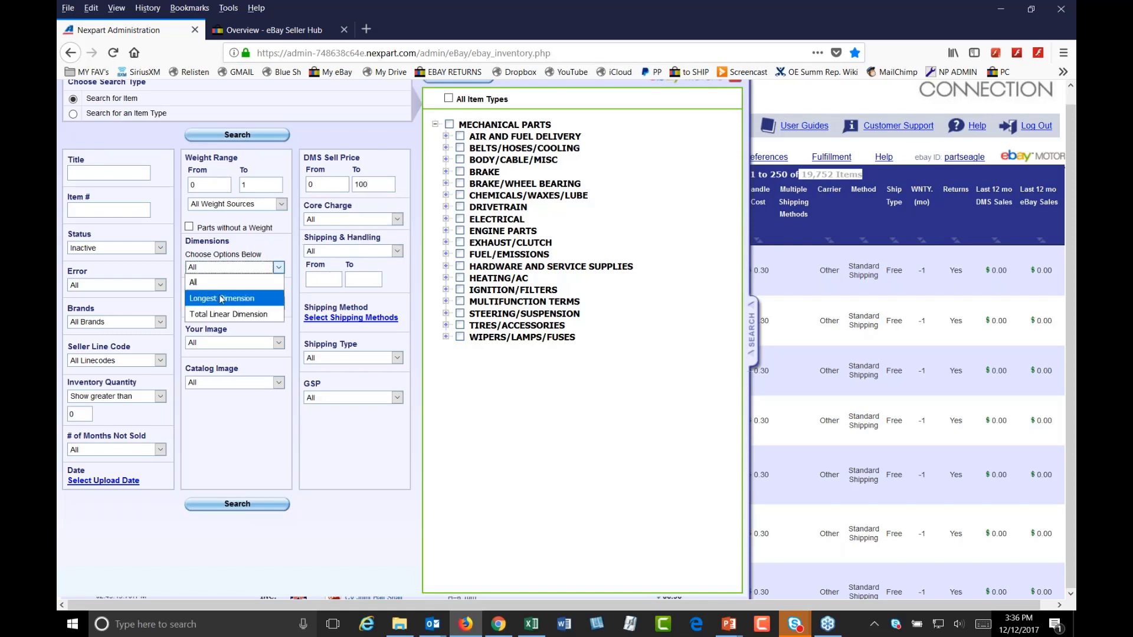
{"action": "left_click", "coordinate": [221, 298]}
{"action": "left_click", "coordinate": [215, 285]}
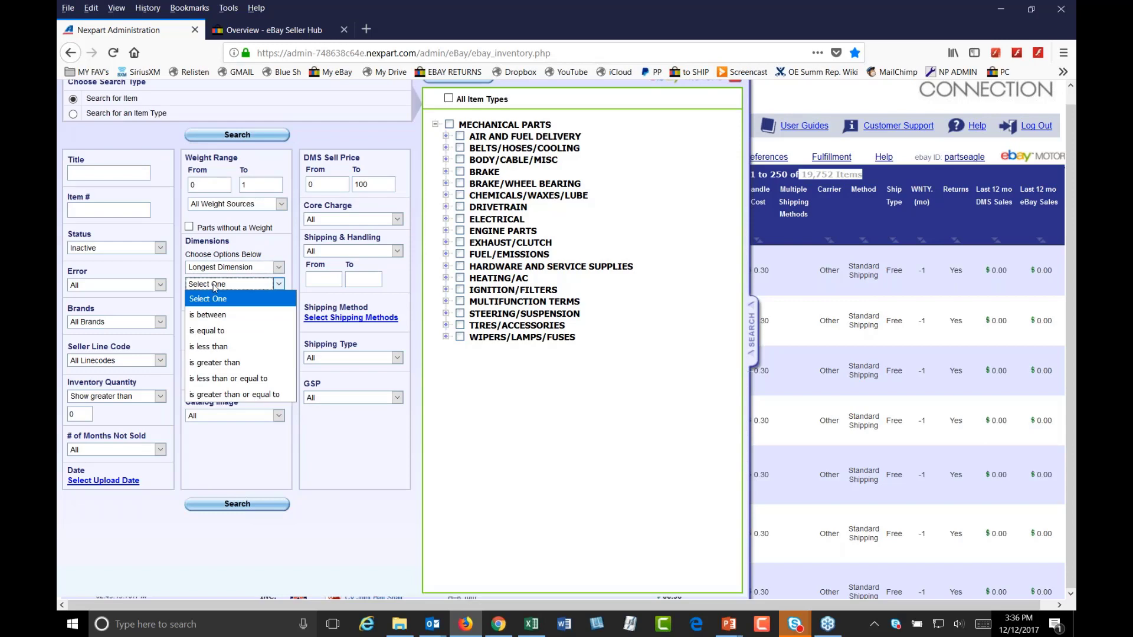
{"action": "left_click", "coordinate": [222, 378]}
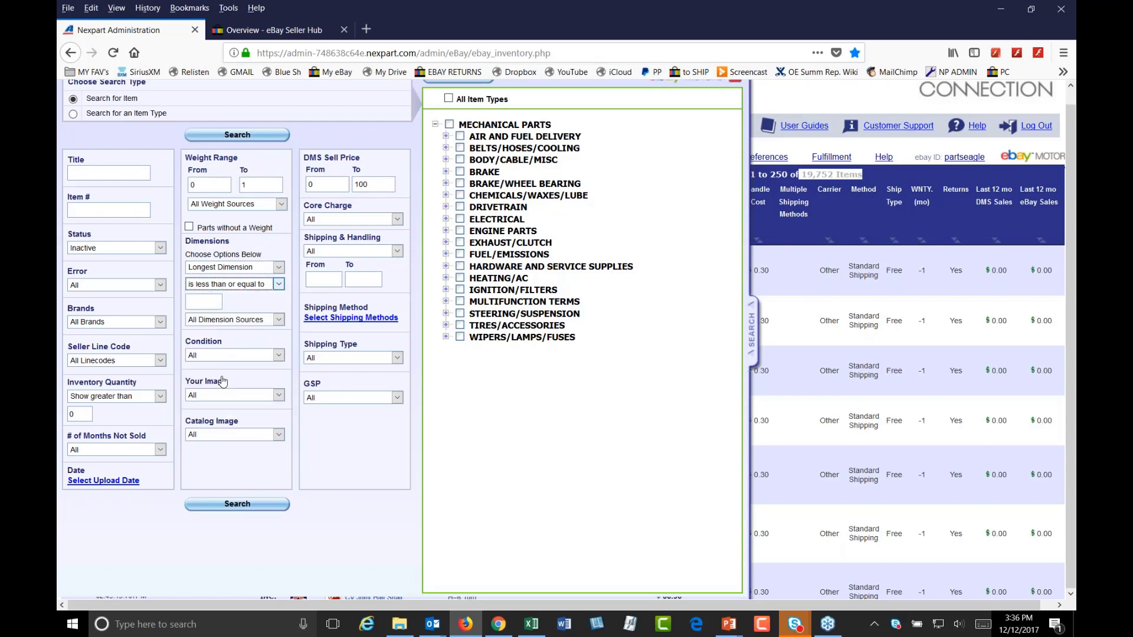
{"action": "left_click", "coordinate": [203, 299]}
{"action": "type", "text": "12"}
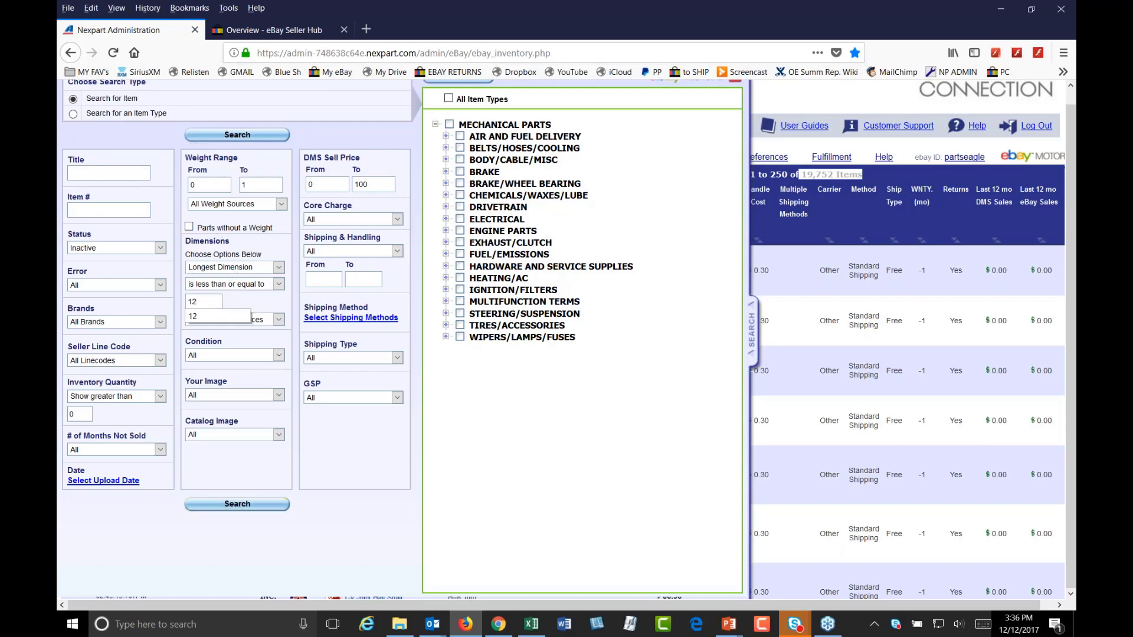
{"action": "left_click", "coordinate": [263, 503]}
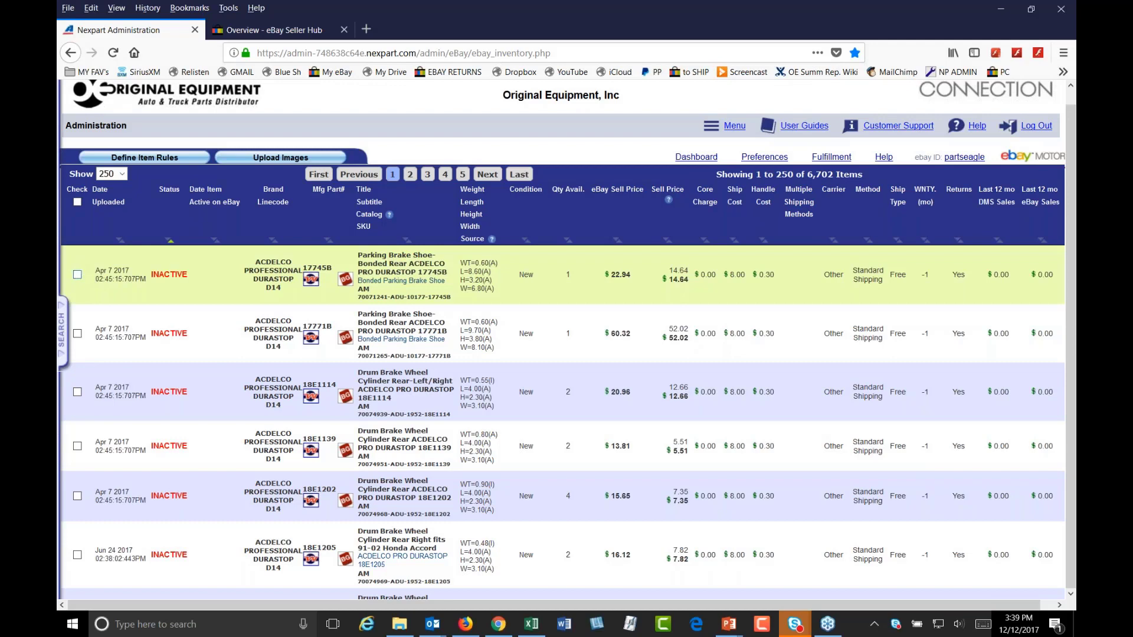
Step: Select all items on the current results page and check the available page-size options
{"action": "left_click", "coordinate": [77, 275]}
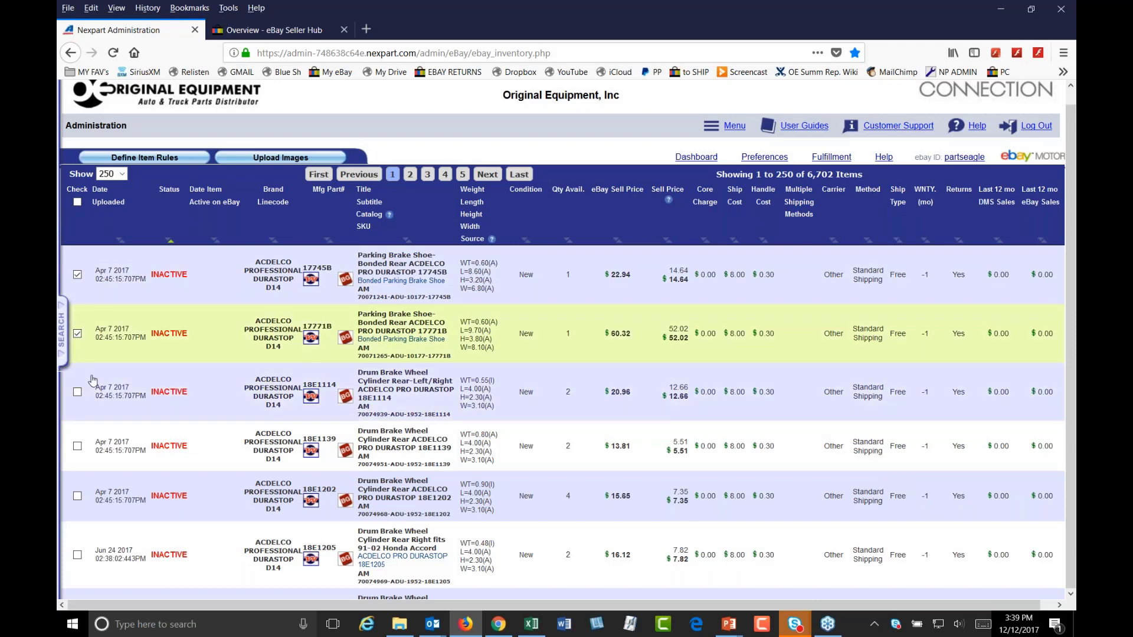
{"action": "left_click", "coordinate": [77, 203]}
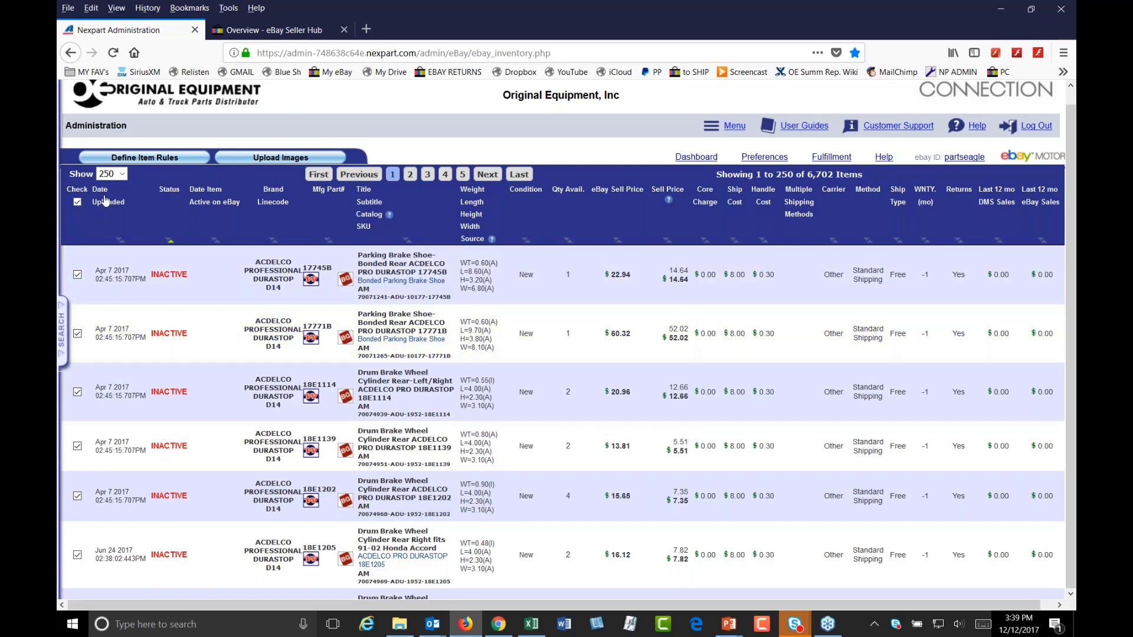
{"action": "left_click", "coordinate": [122, 175]}
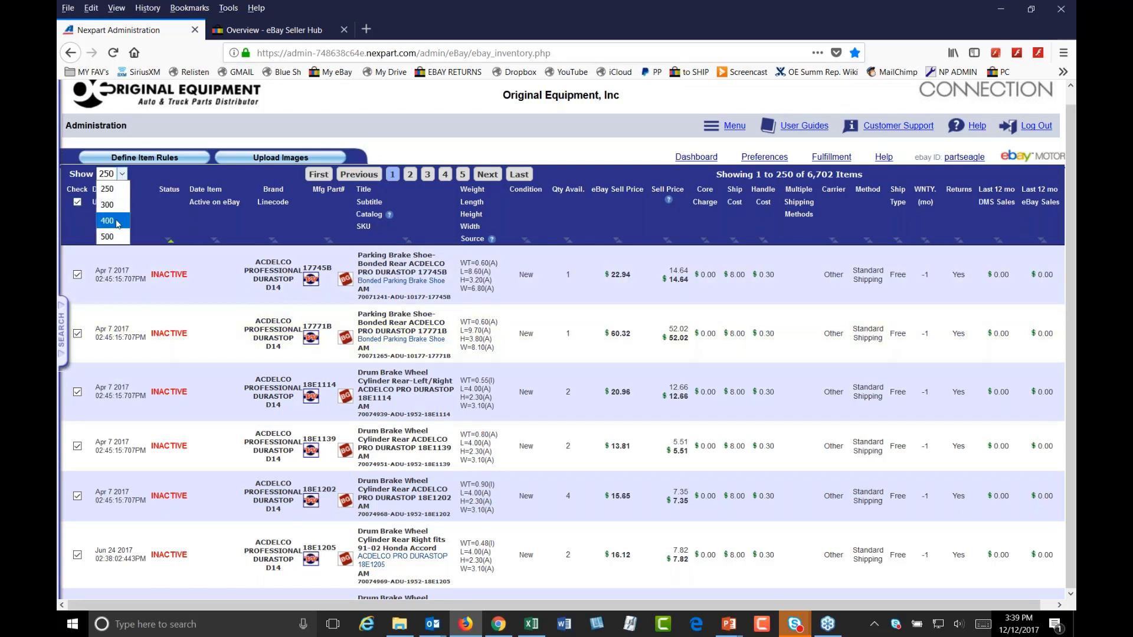
{"action": "left_click", "coordinate": [142, 169]}
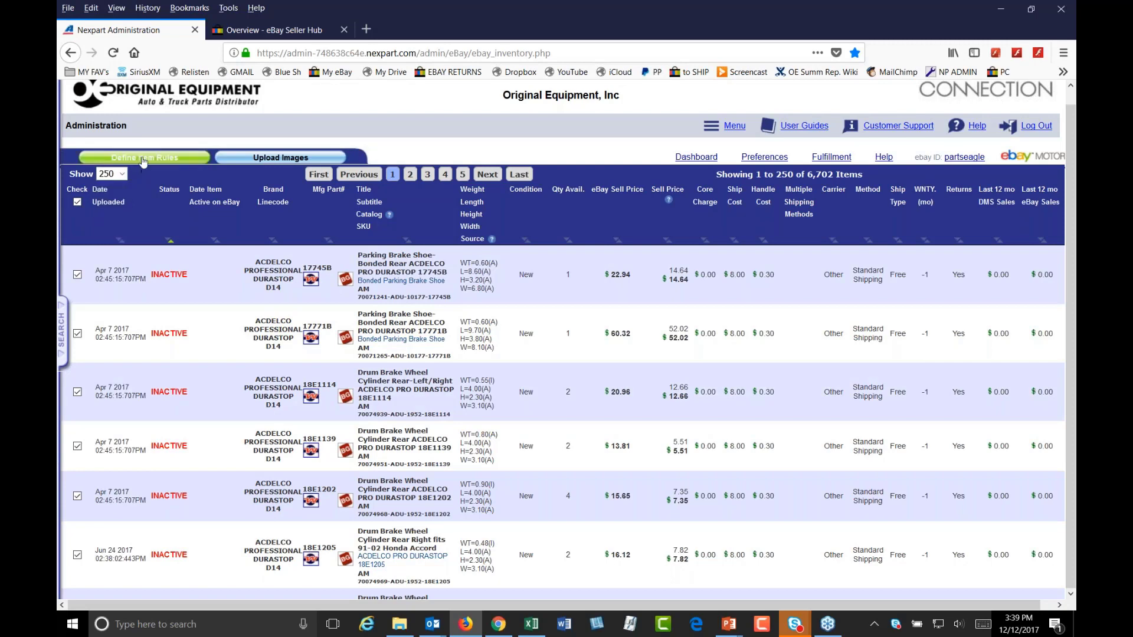
Step: Open the item rules for the selected items and set their status to Active
{"action": "left_click", "coordinate": [141, 159]}
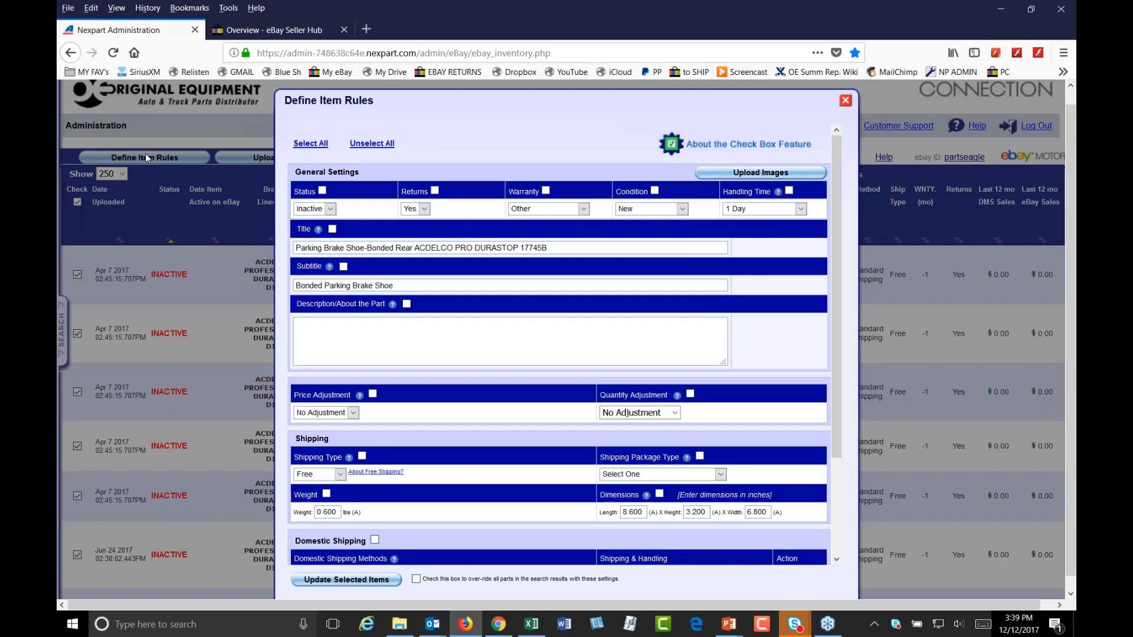
{"action": "left_click", "coordinate": [317, 210]}
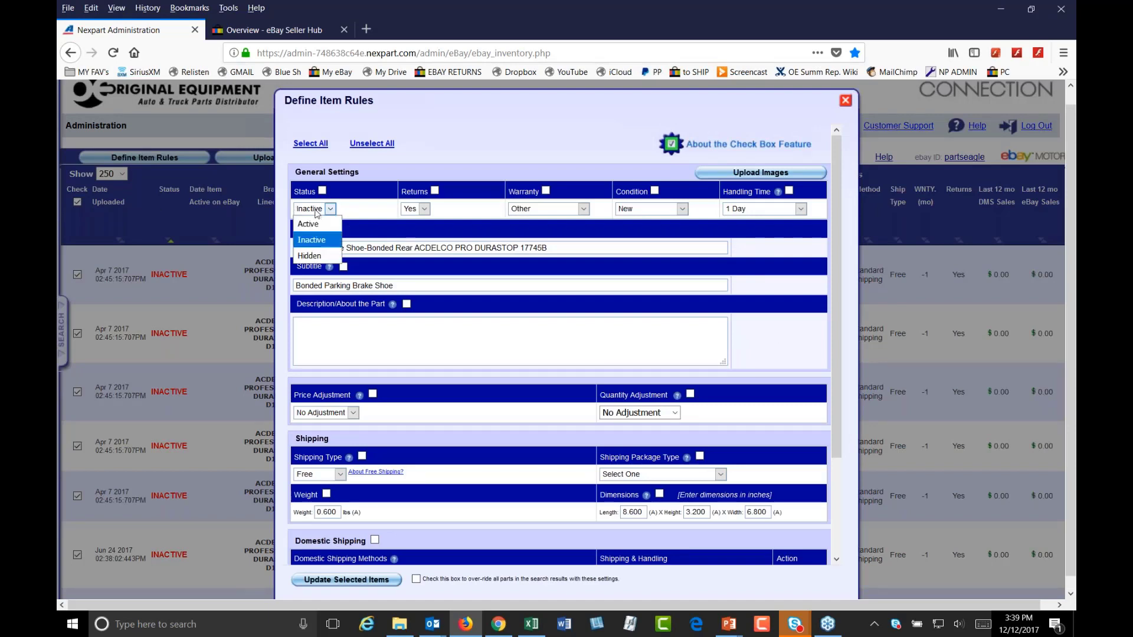
{"action": "left_click", "coordinate": [307, 224]}
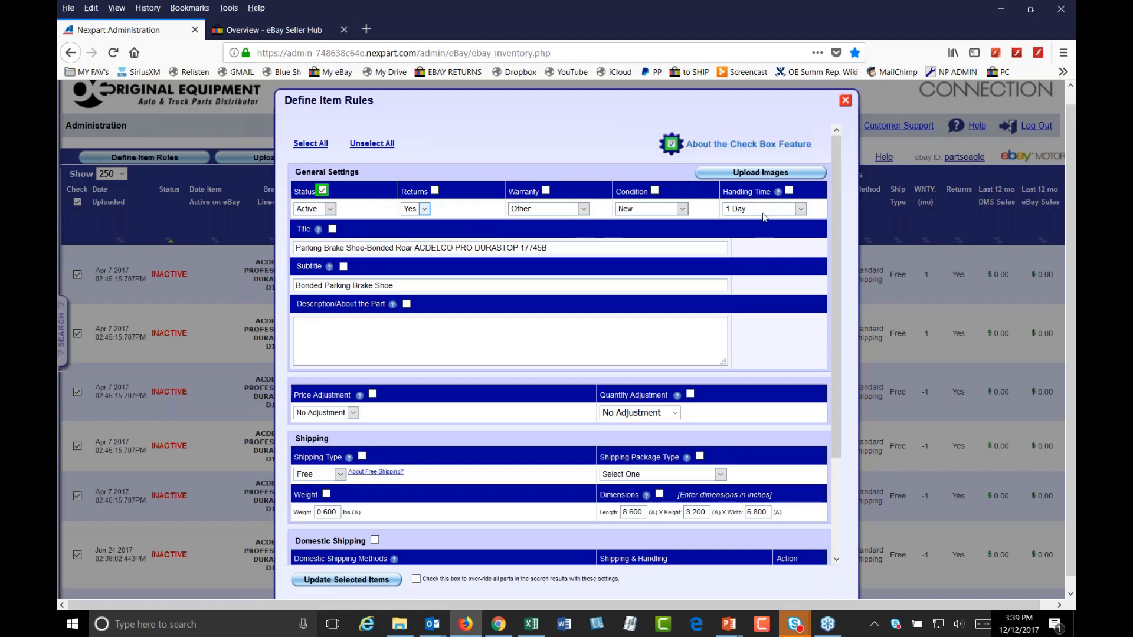
{"action": "left_click", "coordinate": [368, 247]}
{"action": "left_click", "coordinate": [354, 285]}
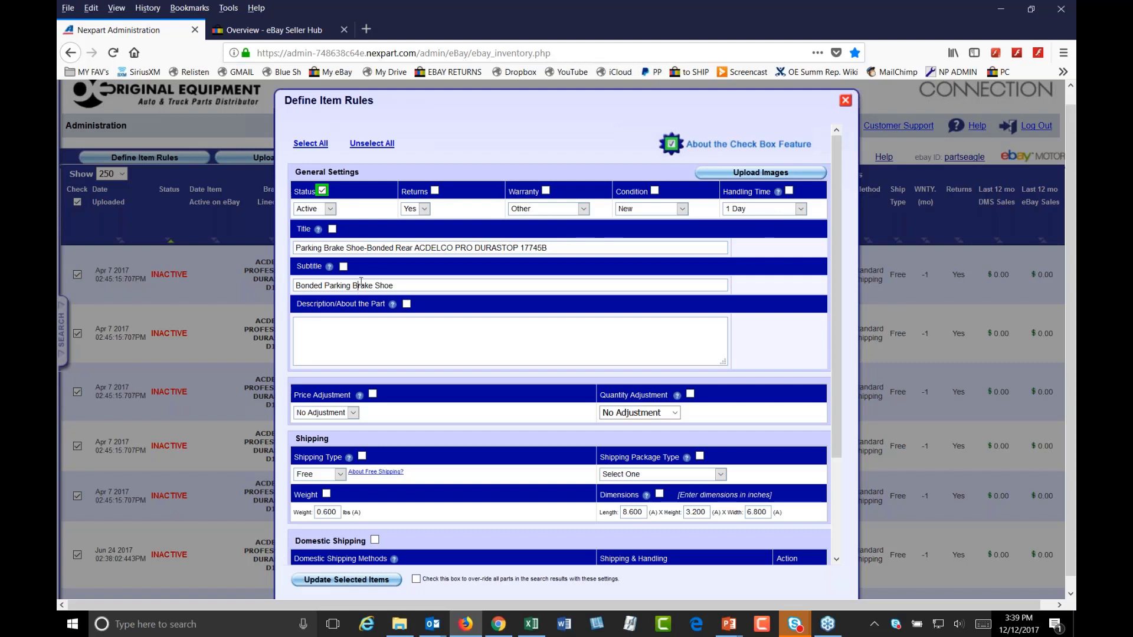
{"action": "left_click", "coordinate": [386, 333]}
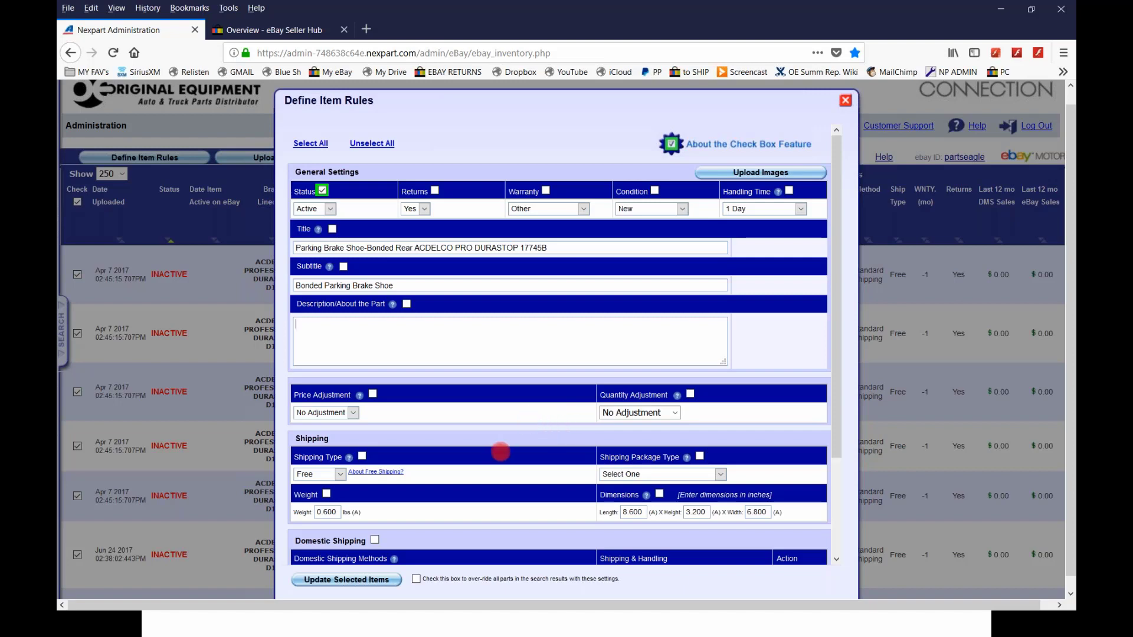
Step: Set the selected items' shipping type to Calculated and their package type to Package/thick envelope
{"action": "scroll", "coordinate": [405, 402], "scroll_direction": "down", "scroll_amount": 4}
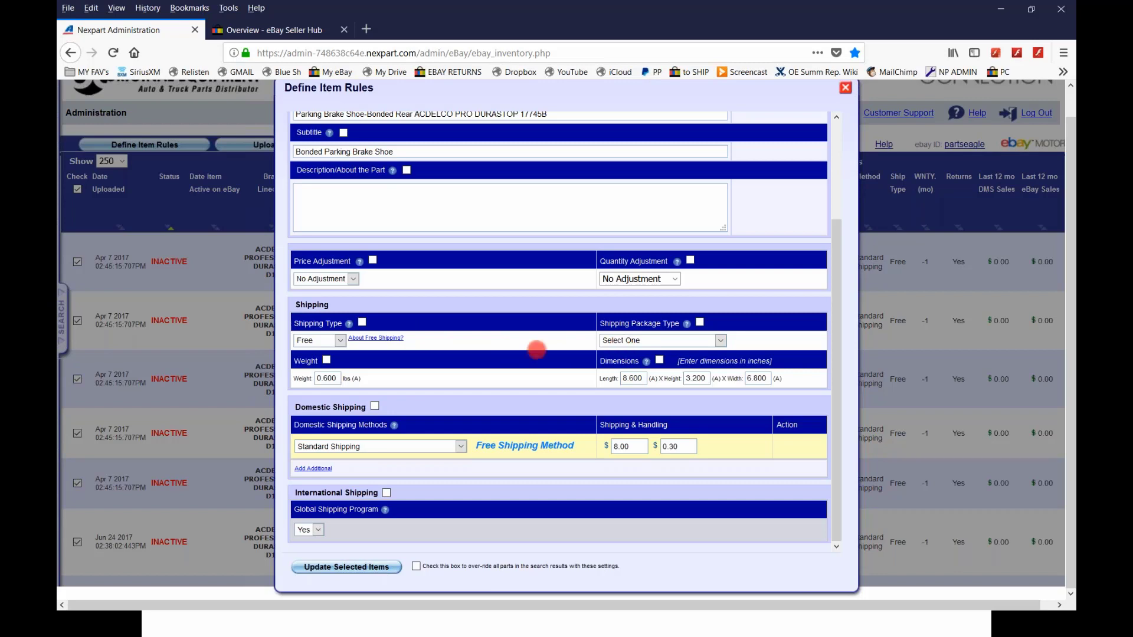
{"action": "left_click", "coordinate": [340, 341]}
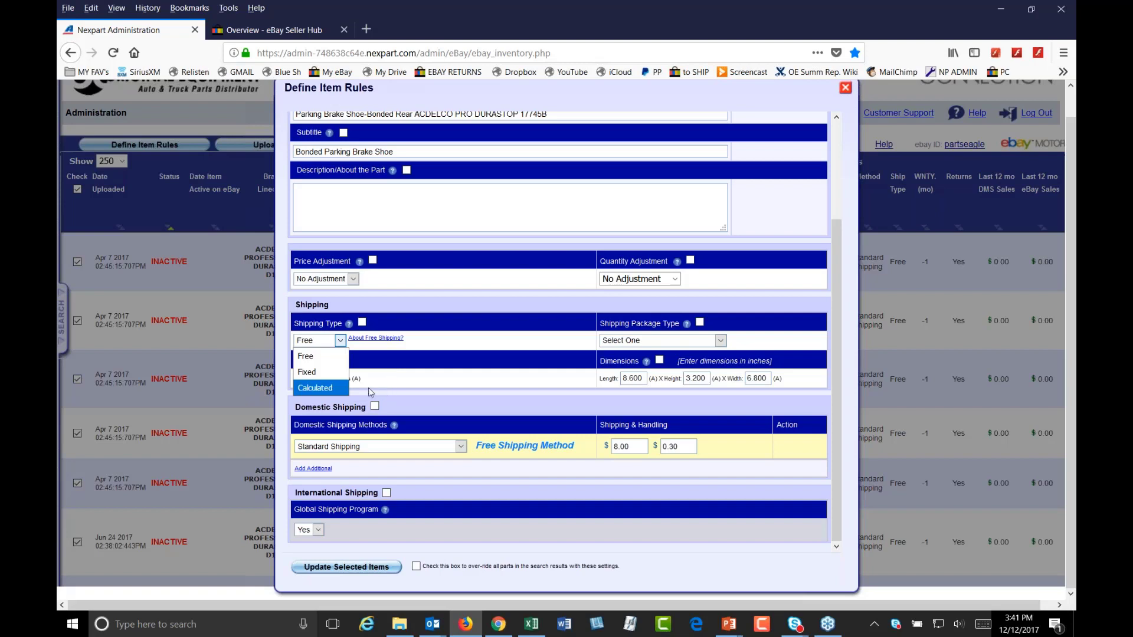
{"action": "left_click", "coordinate": [330, 387]}
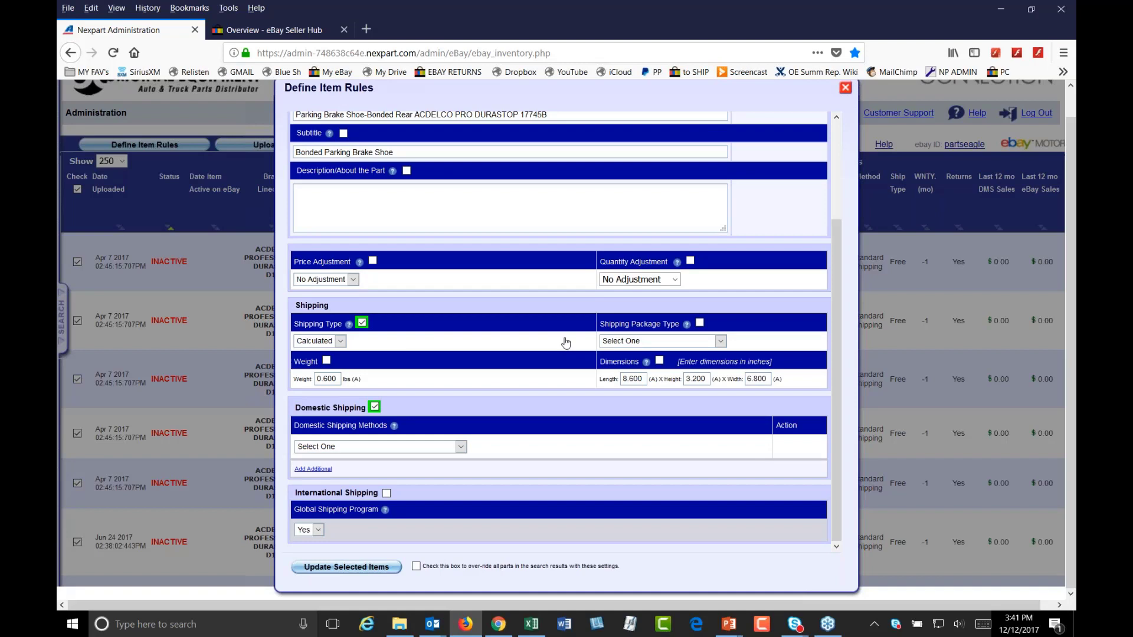
{"action": "left_click", "coordinate": [623, 344]}
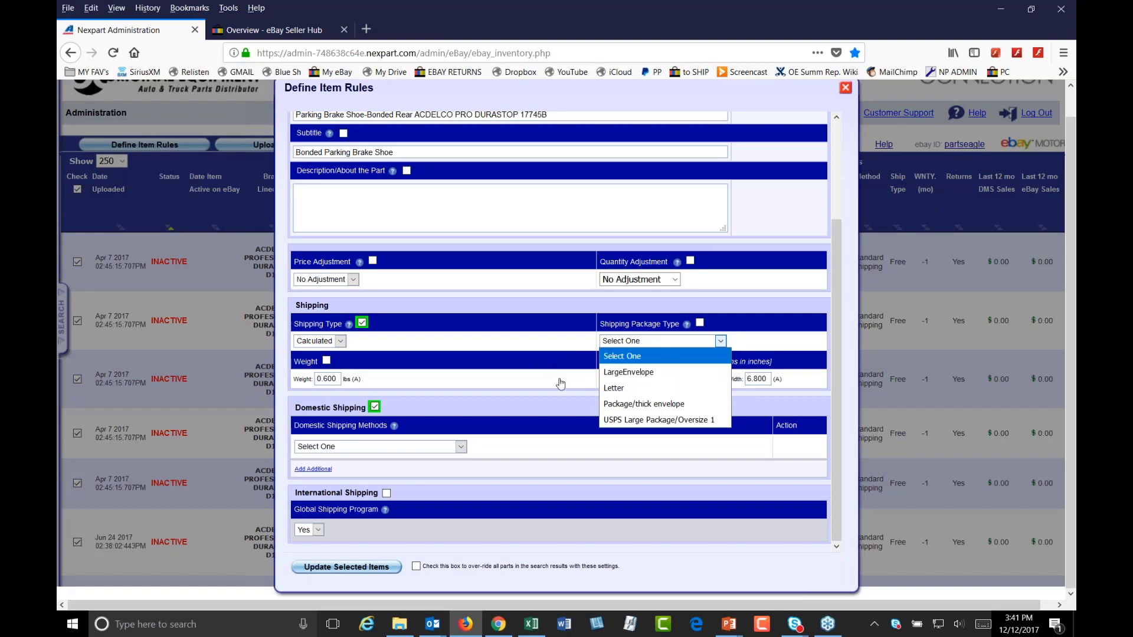
{"action": "left_click", "coordinate": [618, 406]}
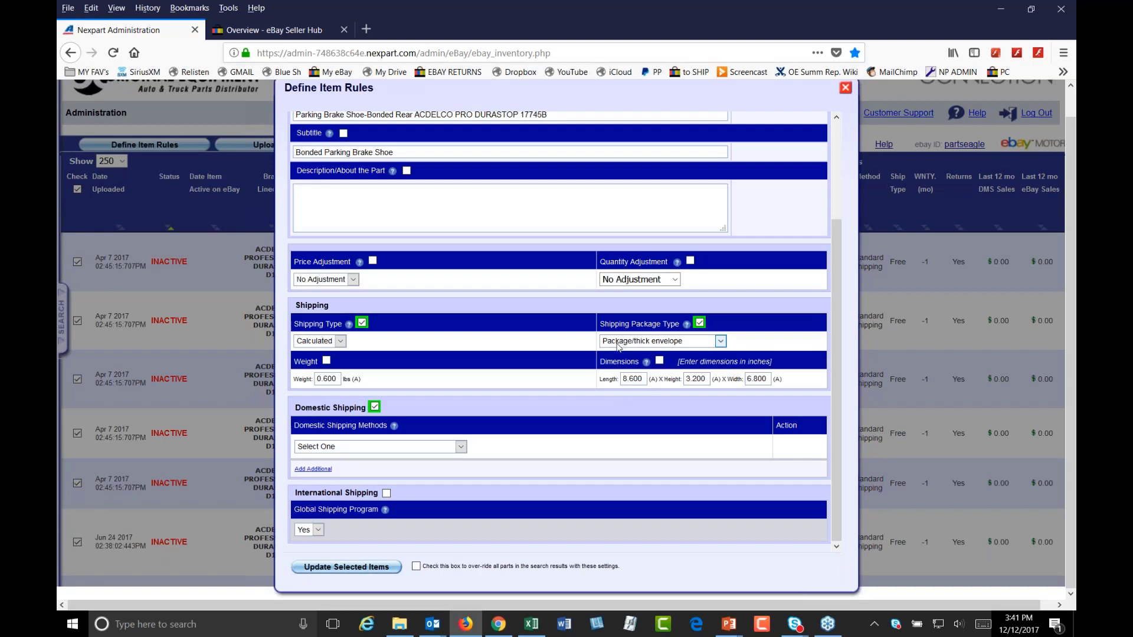
Step: Check the available domestic shipping methods and change the selected items' shipping type to Free
{"action": "left_click", "coordinate": [339, 446]}
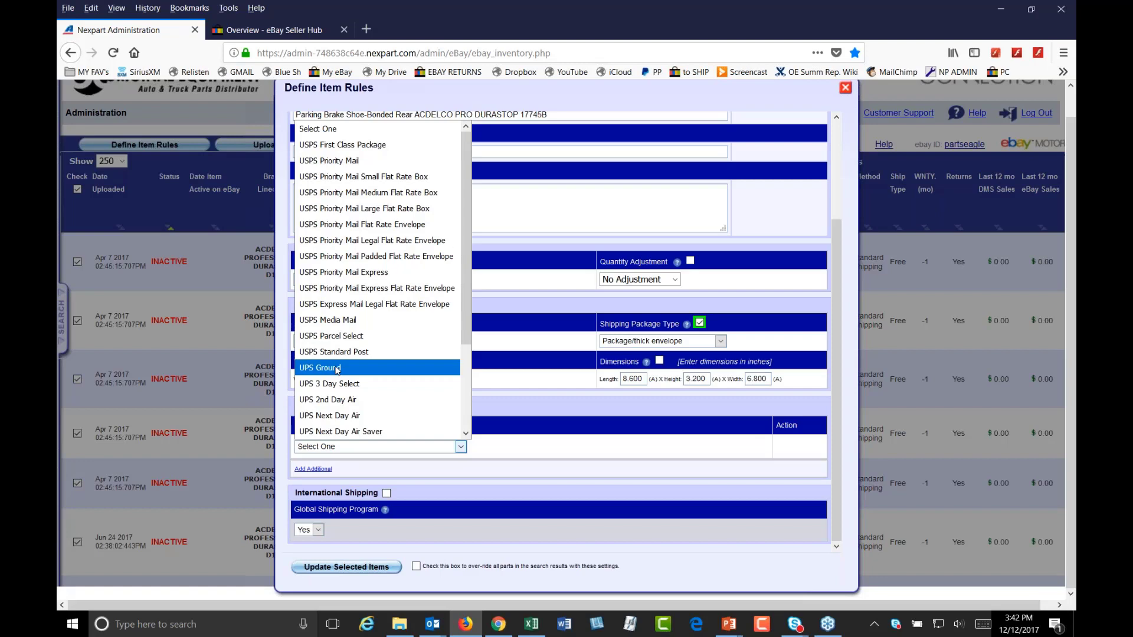
{"action": "left_click", "coordinate": [521, 381]}
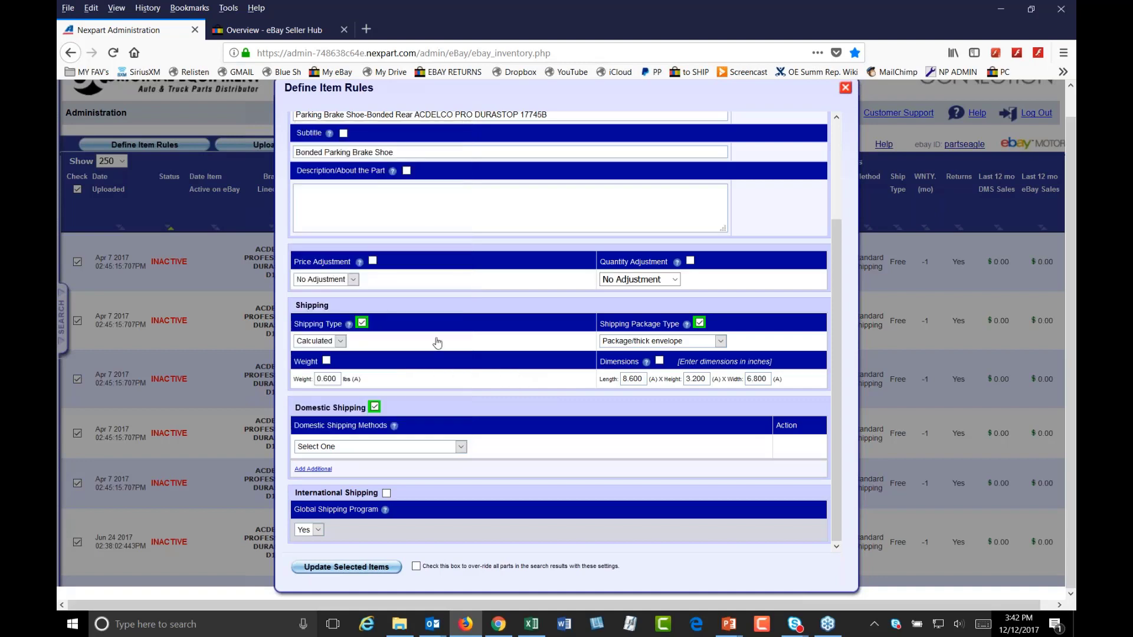
{"action": "left_click", "coordinate": [326, 344]}
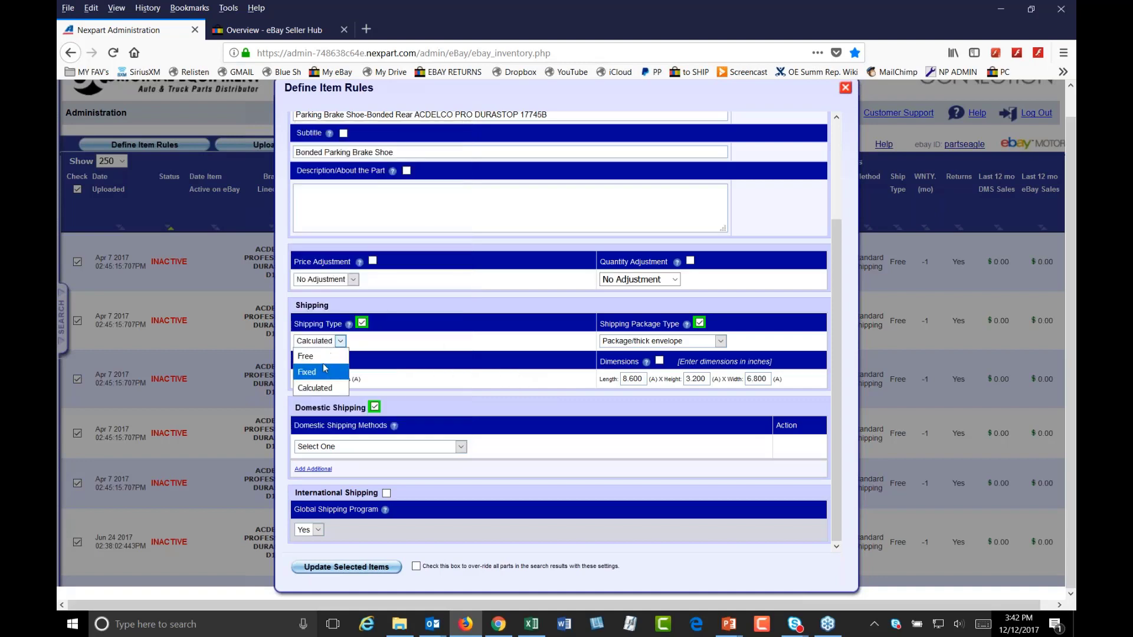
{"action": "left_click", "coordinate": [322, 355]}
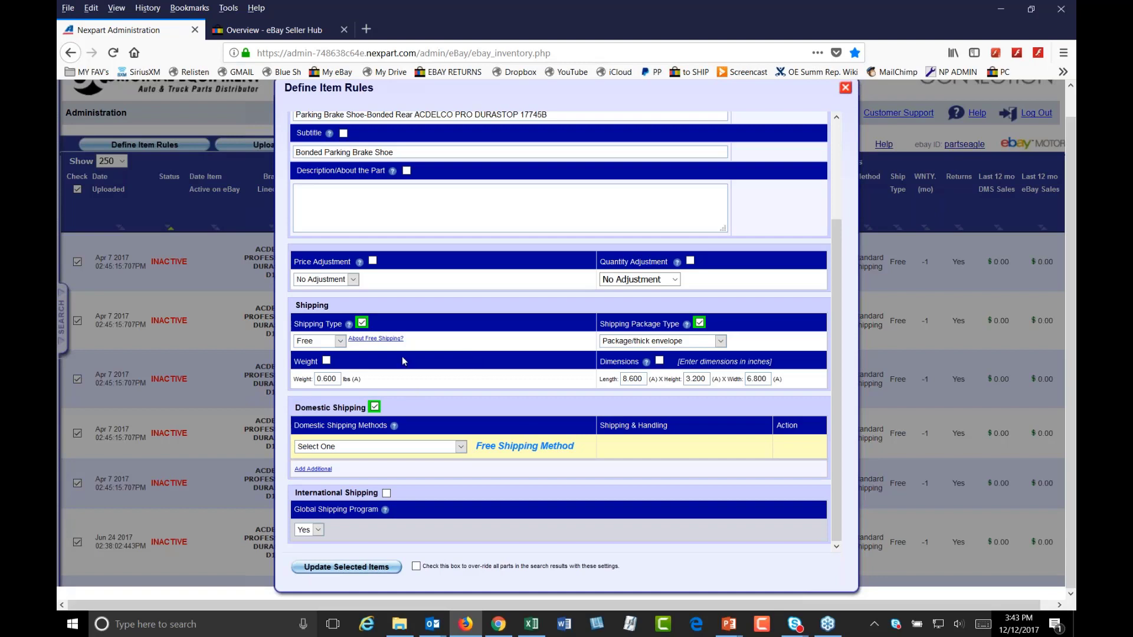
Step: Choose Standard Shipping as the free domestic shipping method for the selected items
{"action": "left_click", "coordinate": [327, 448]}
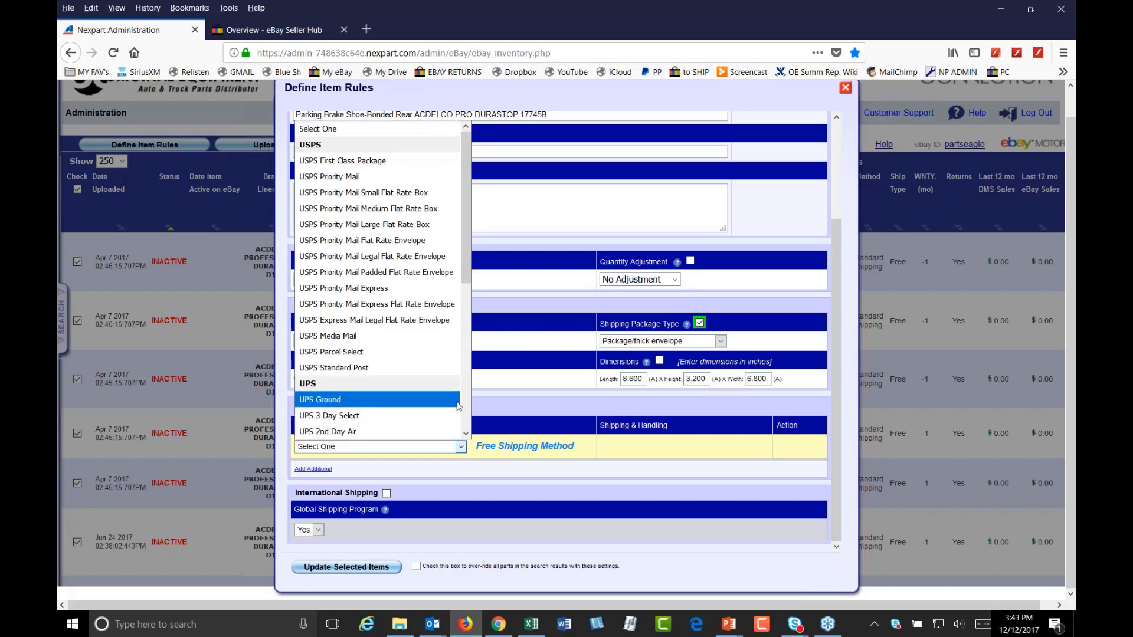
{"action": "left_click", "coordinate": [334, 416]}
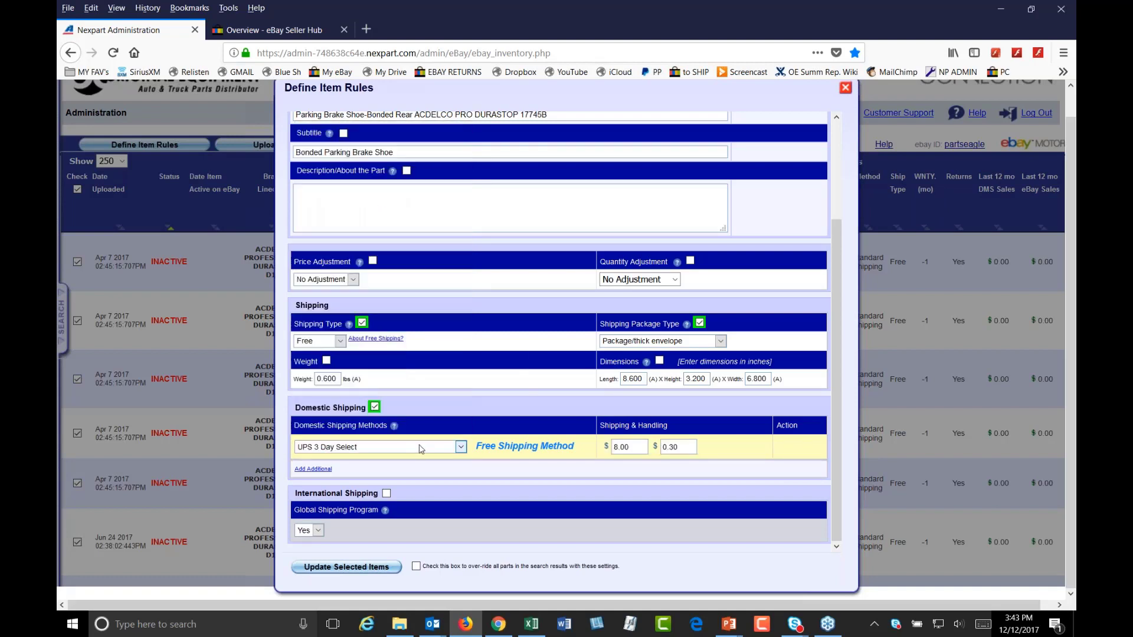
{"action": "left_click", "coordinate": [460, 446]}
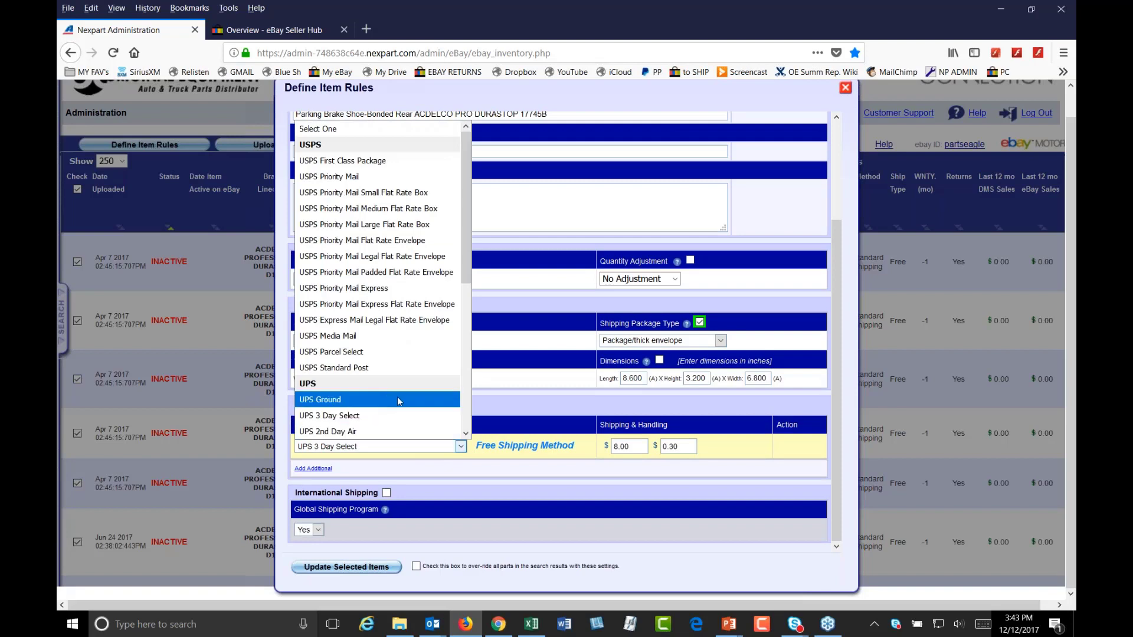
{"action": "scroll", "coordinate": [393, 389], "scroll_direction": "down", "scroll_amount": 5}
{"action": "left_click", "coordinate": [367, 323]}
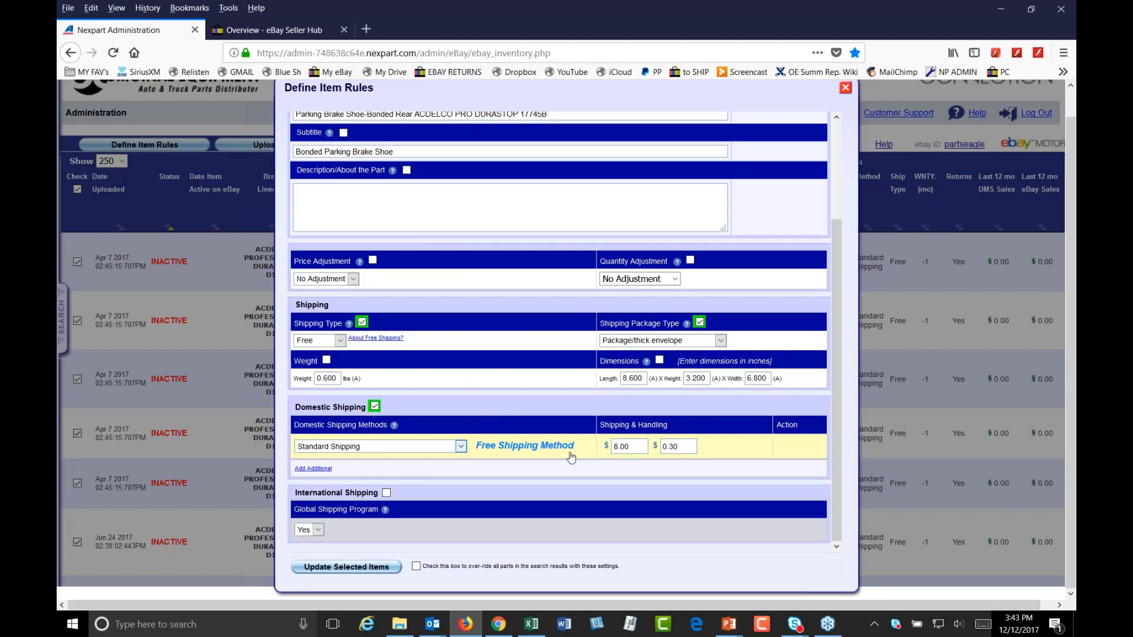
Step: Set the Standard Shipping cost to $7.50 in the item rules
{"action": "left_click_drag", "start_coordinate": [630, 446], "coordinate": [591, 441]}
{"action": "type", "text": "7.50"}
{"action": "left_click", "coordinate": [681, 448]}
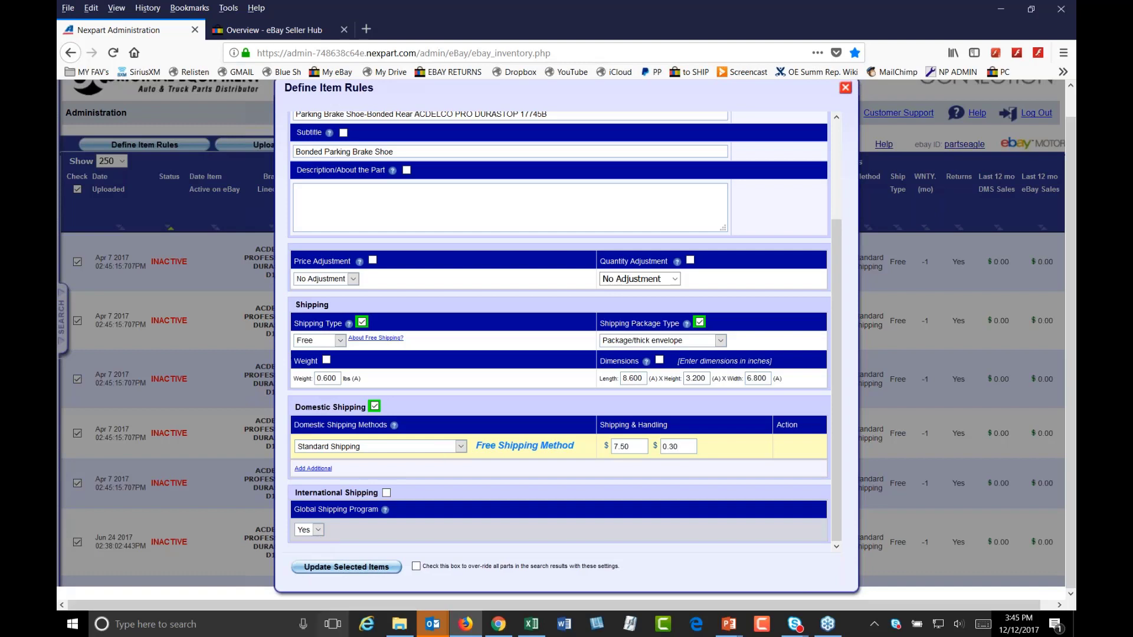
Step: Try updating the selected items, then all parts in the search results with the override enabled, declining both confirmations
{"action": "left_click", "coordinate": [352, 568]}
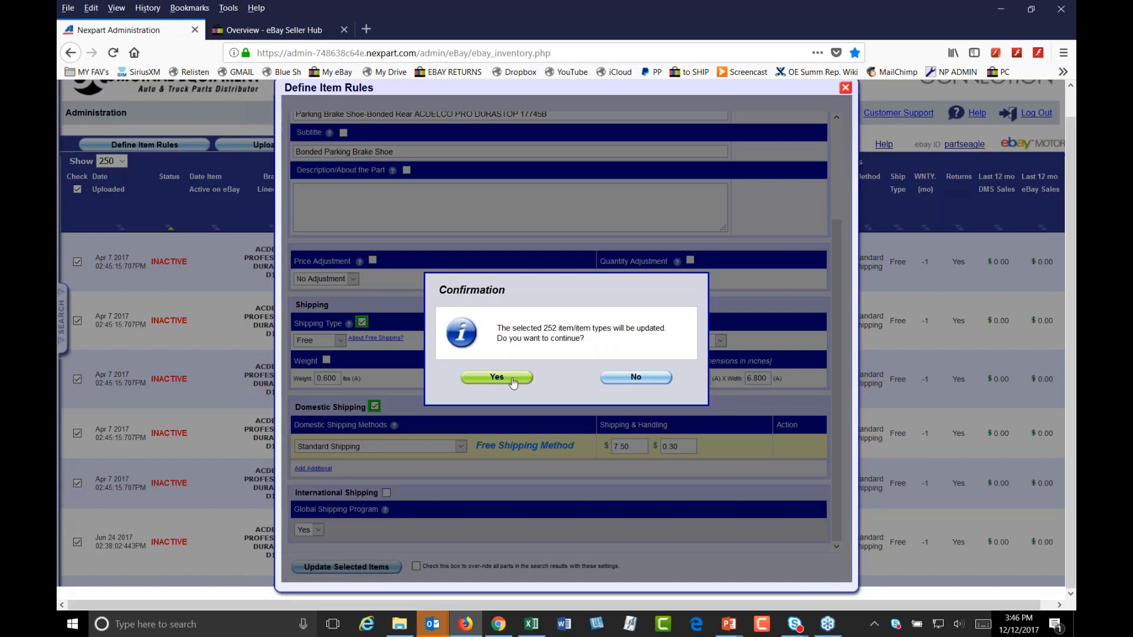
{"action": "left_click", "coordinate": [649, 379]}
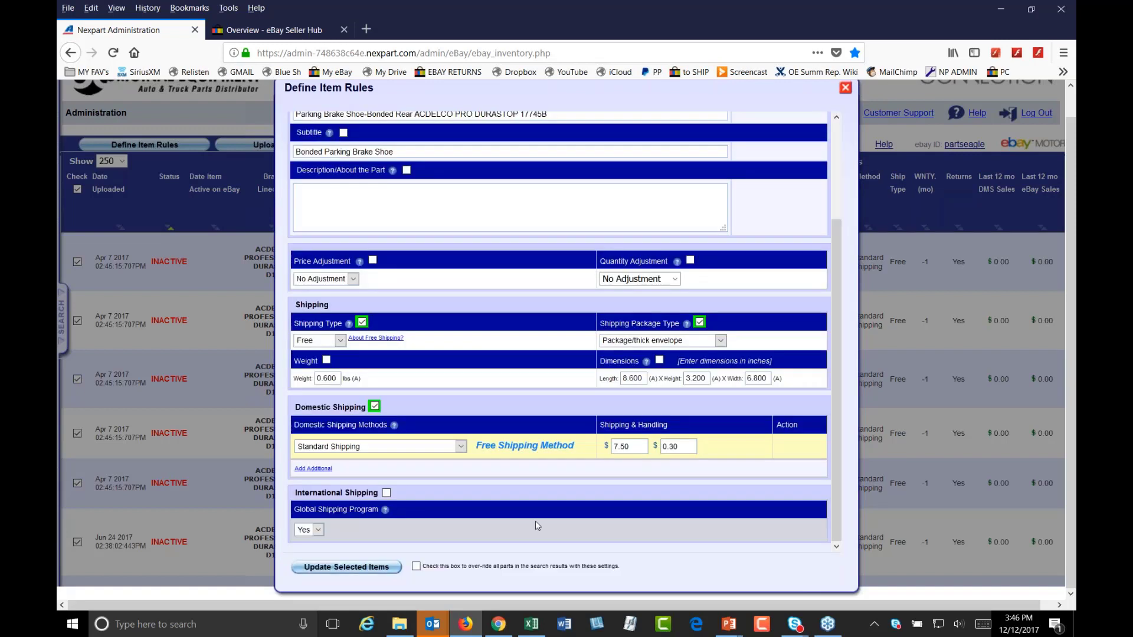
{"action": "left_click", "coordinate": [415, 567]}
{"action": "left_click", "coordinate": [352, 568]}
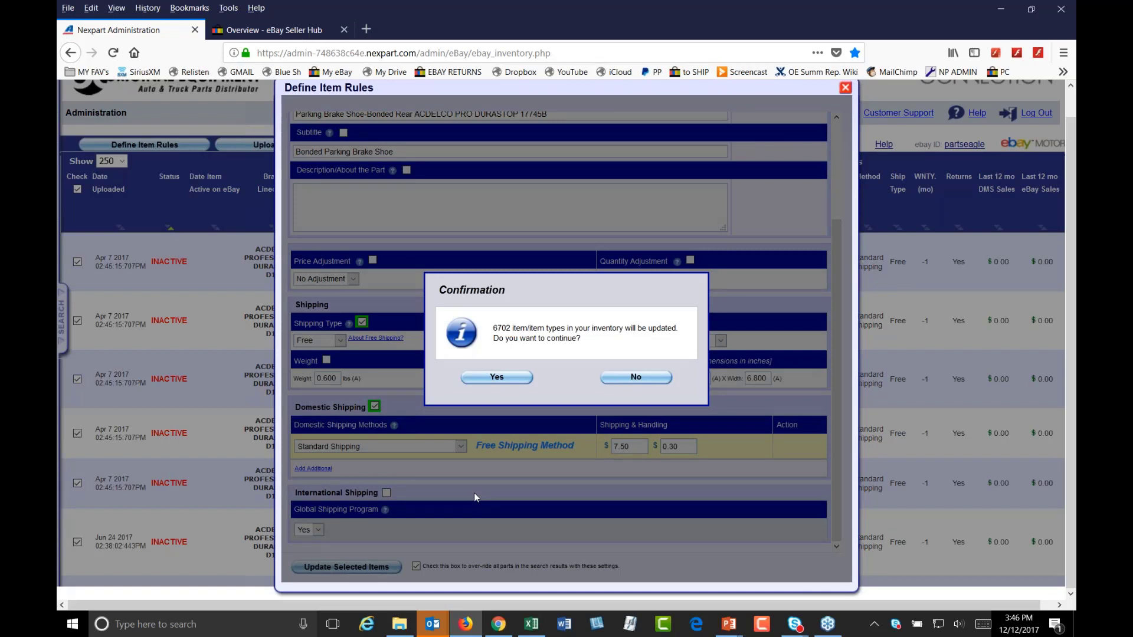
{"action": "left_click", "coordinate": [635, 377]}
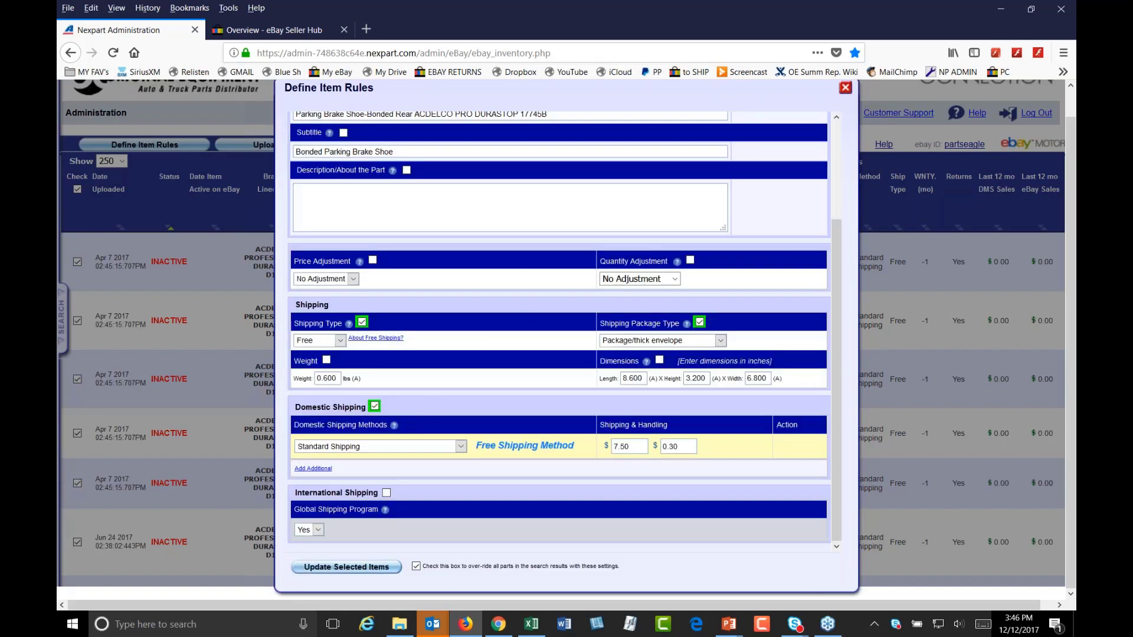
Step: Close the item rules without saving and limit the selection to the two parking brake shoes, 17745B and 17771B
{"action": "left_click", "coordinate": [845, 88]}
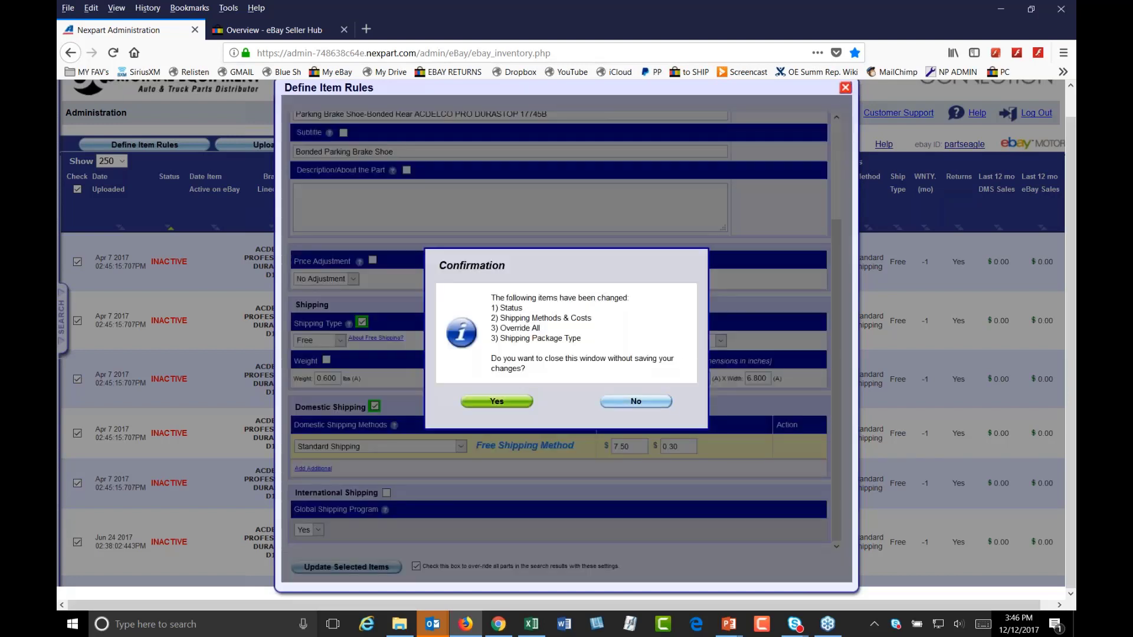
{"action": "left_click", "coordinate": [497, 401]}
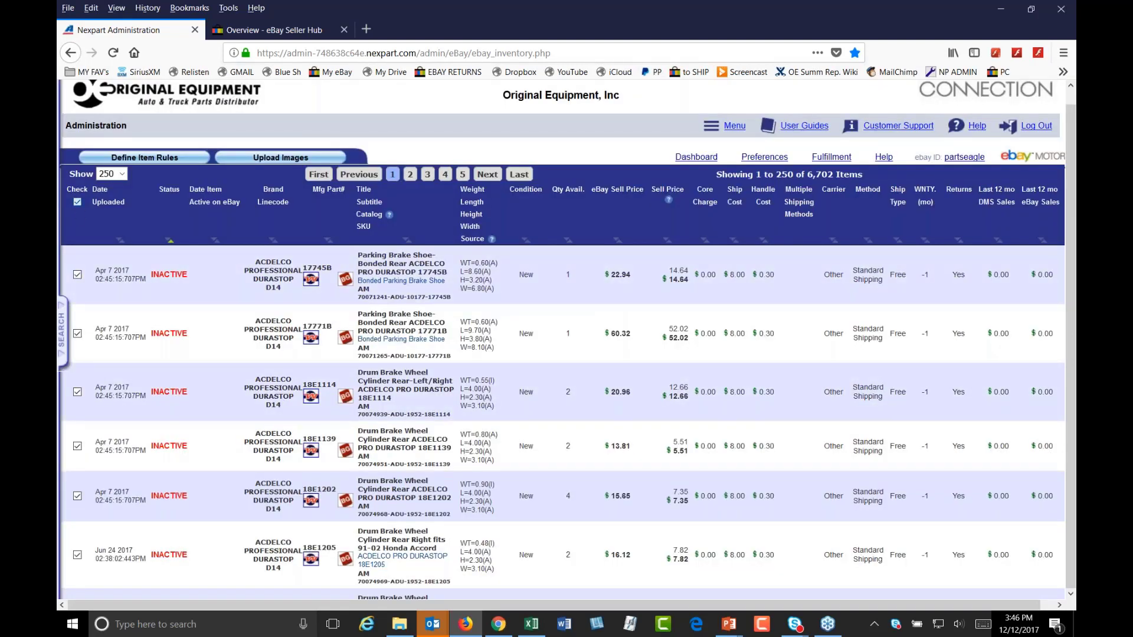
{"action": "left_click", "coordinate": [77, 201]}
{"action": "left_click", "coordinate": [77, 274]}
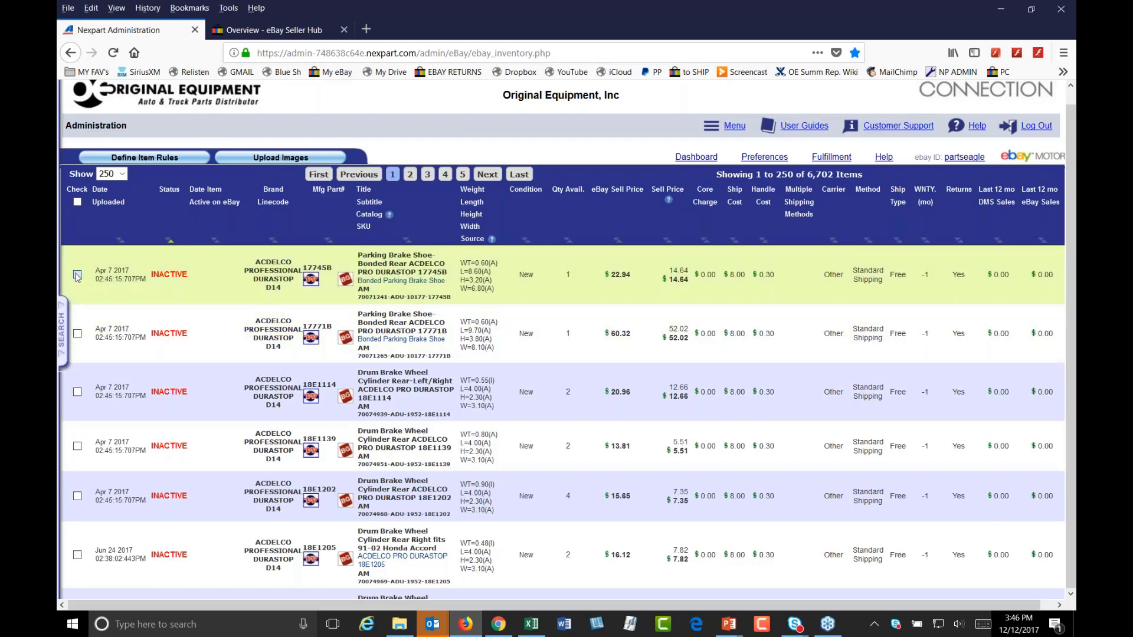
{"action": "left_click", "coordinate": [77, 275]}
{"action": "left_click", "coordinate": [78, 334]}
Step: Try setting the two selected items' status to Hidden in the item rules, and discard the change
{"action": "left_click", "coordinate": [144, 158]}
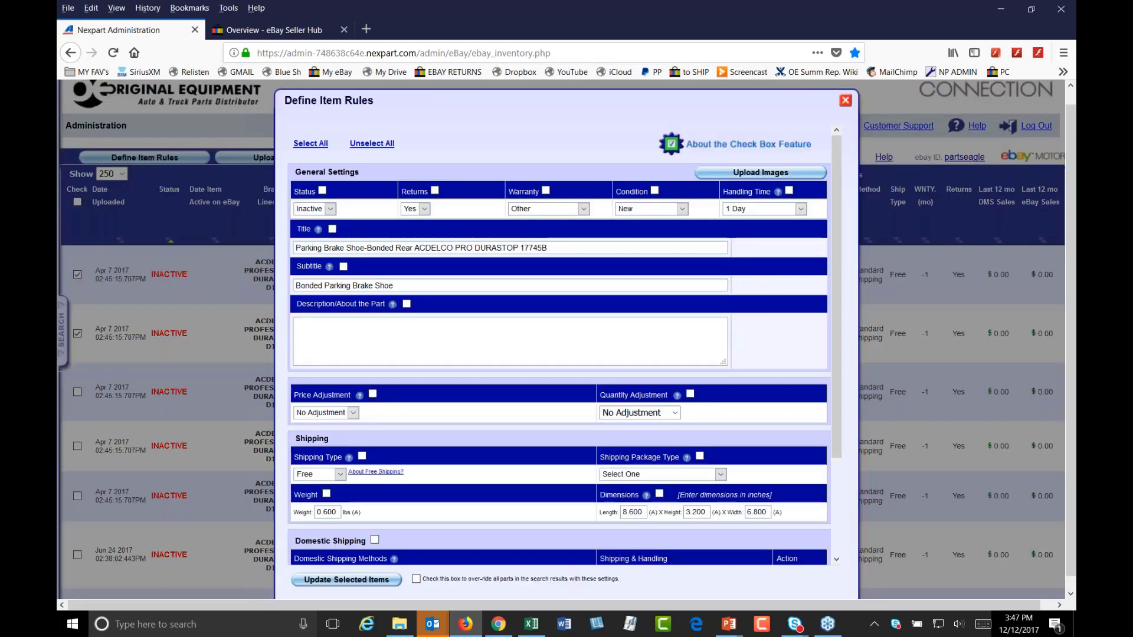
{"action": "left_click", "coordinate": [312, 211]}
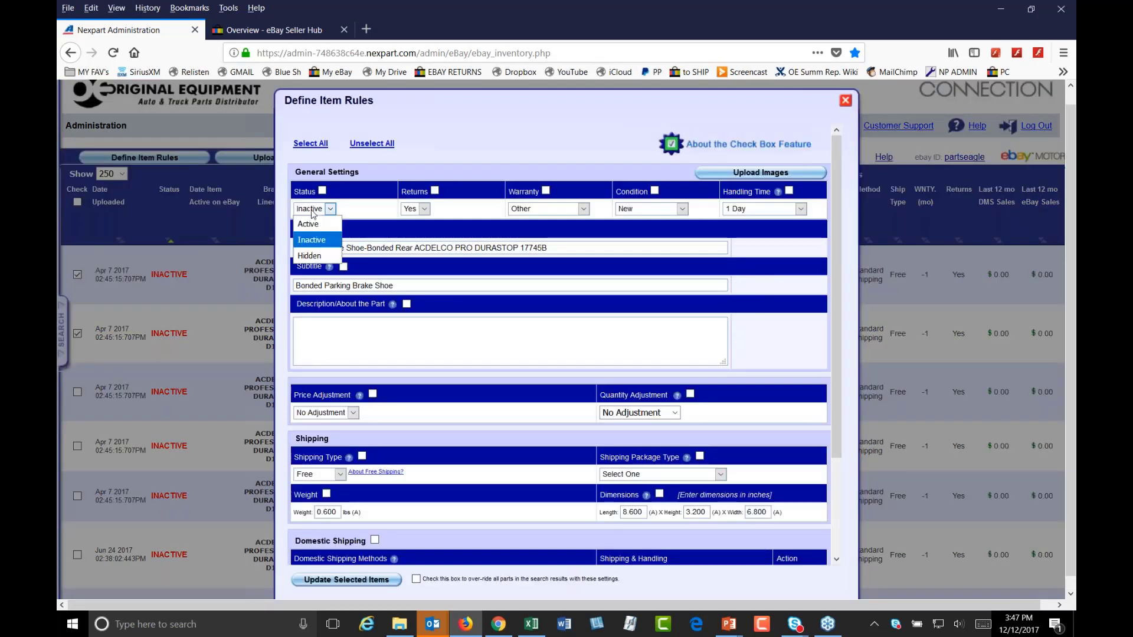
{"action": "left_click", "coordinate": [309, 256]}
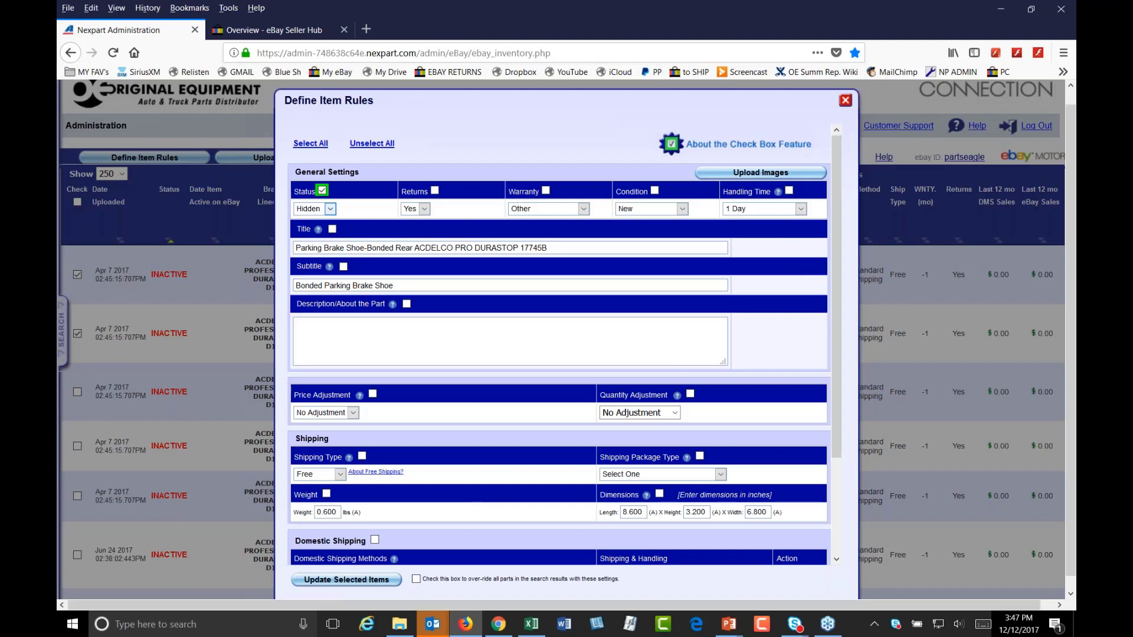
{"action": "left_click", "coordinate": [845, 101]}
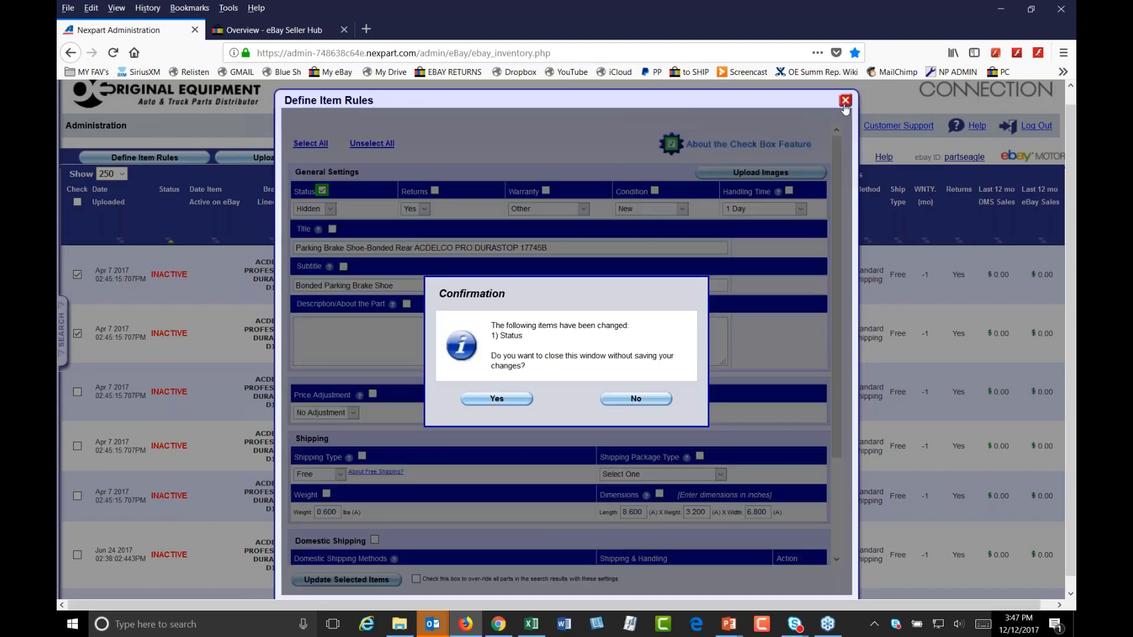
{"action": "left_click", "coordinate": [496, 399]}
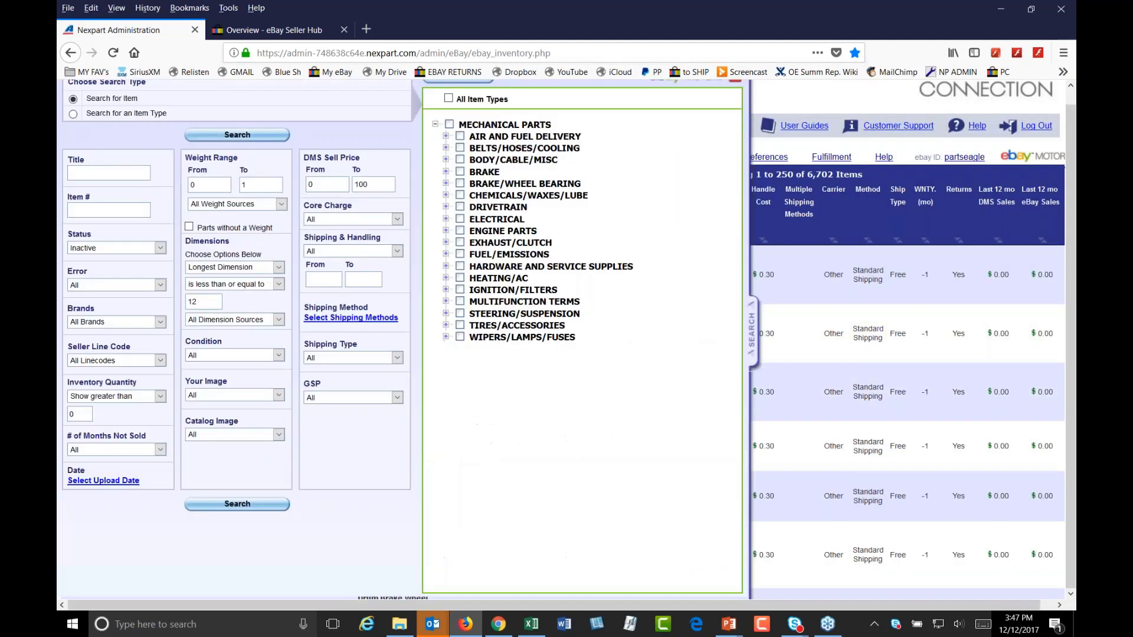
Step: Open the inventory search filters and examine the available status options, including hidden items
{"action": "left_click", "coordinate": [62, 333]}
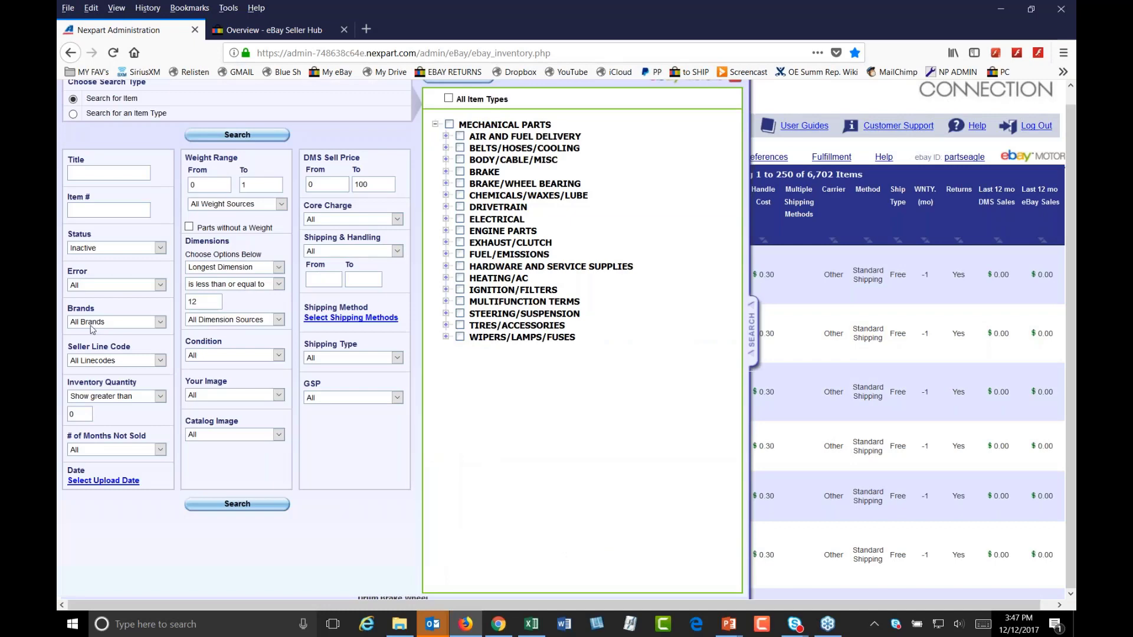
{"action": "left_click", "coordinate": [90, 249]}
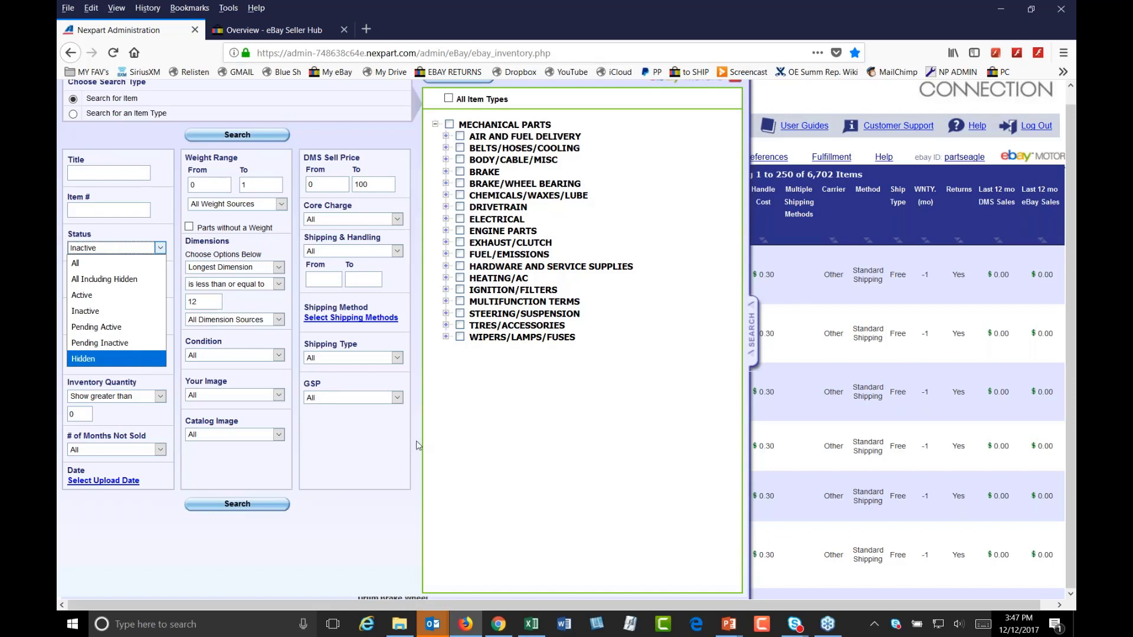
{"action": "left_click", "coordinate": [317, 452]}
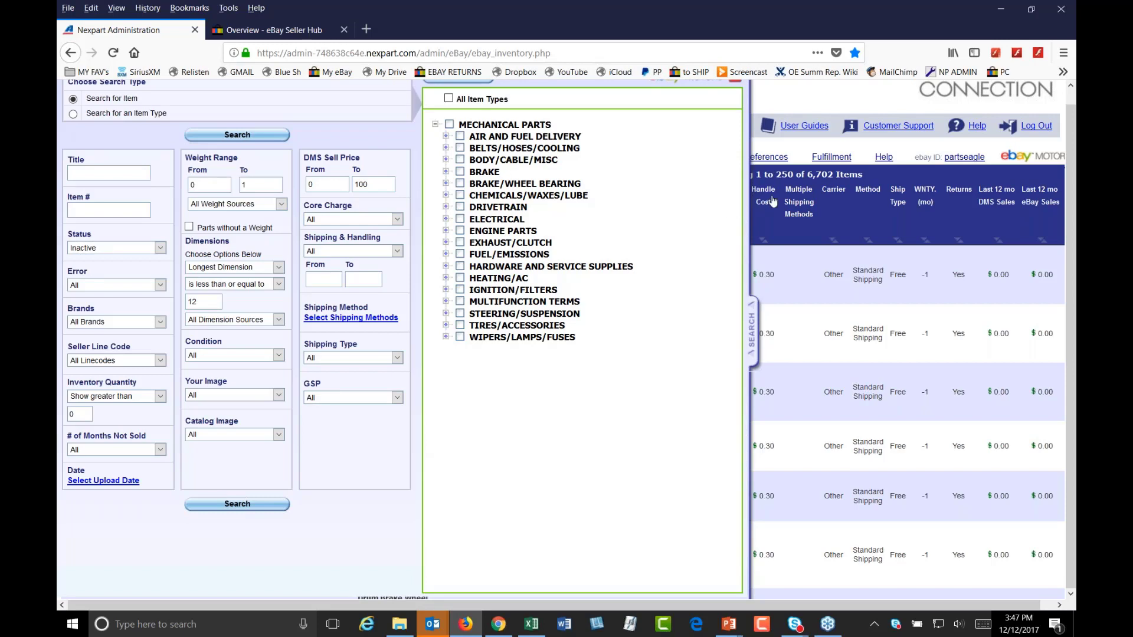
Step: Set the weight range filter from 1 to 3
{"action": "double_click", "coordinate": [192, 184]}
{"action": "type", "text": "1"}
{"action": "key", "text": "Tab"}
{"action": "type", "text": "3"}
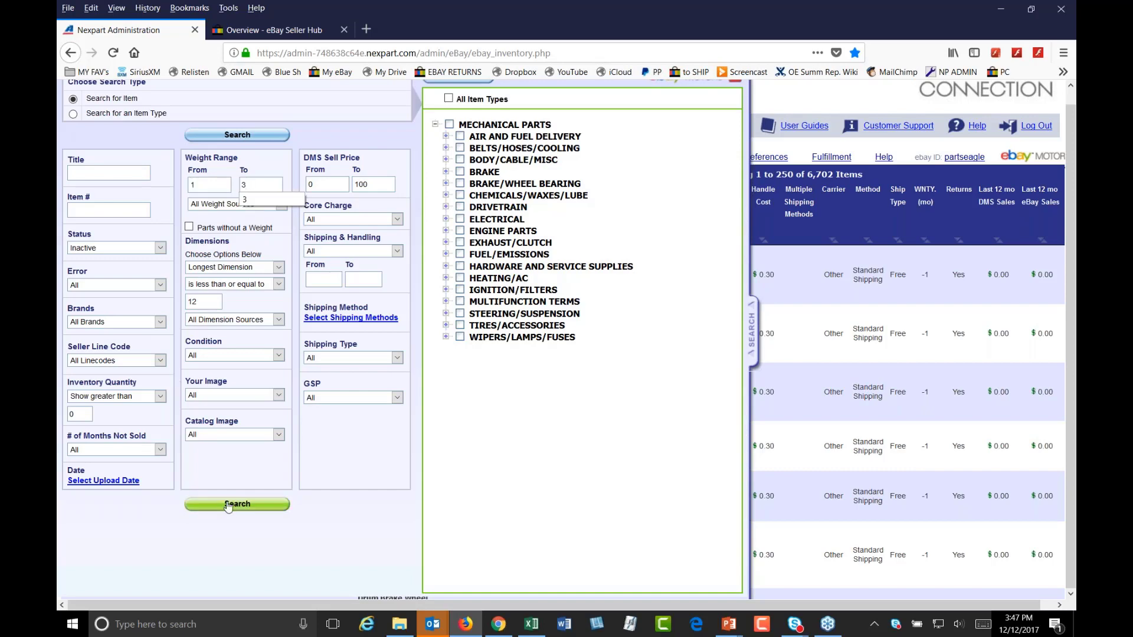
Step: Change the weight range filter to run from 3 to 5
{"action": "double_click", "coordinate": [192, 185]}
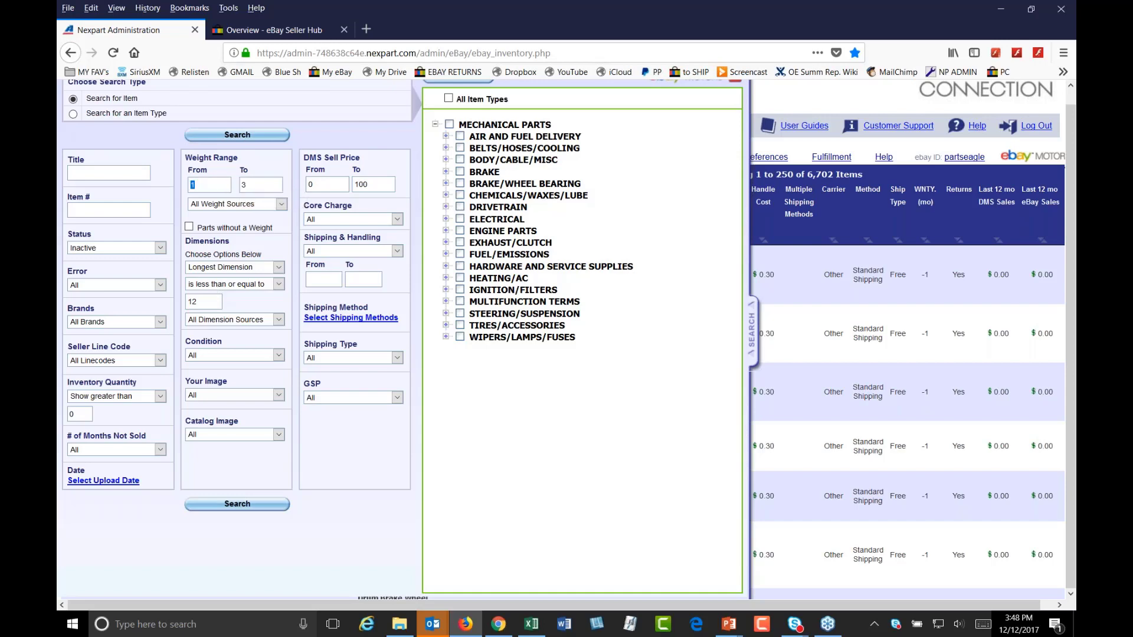
{"action": "type", "text": "3"}
{"action": "key", "text": "Tab"}
{"action": "type", "text": "5"}
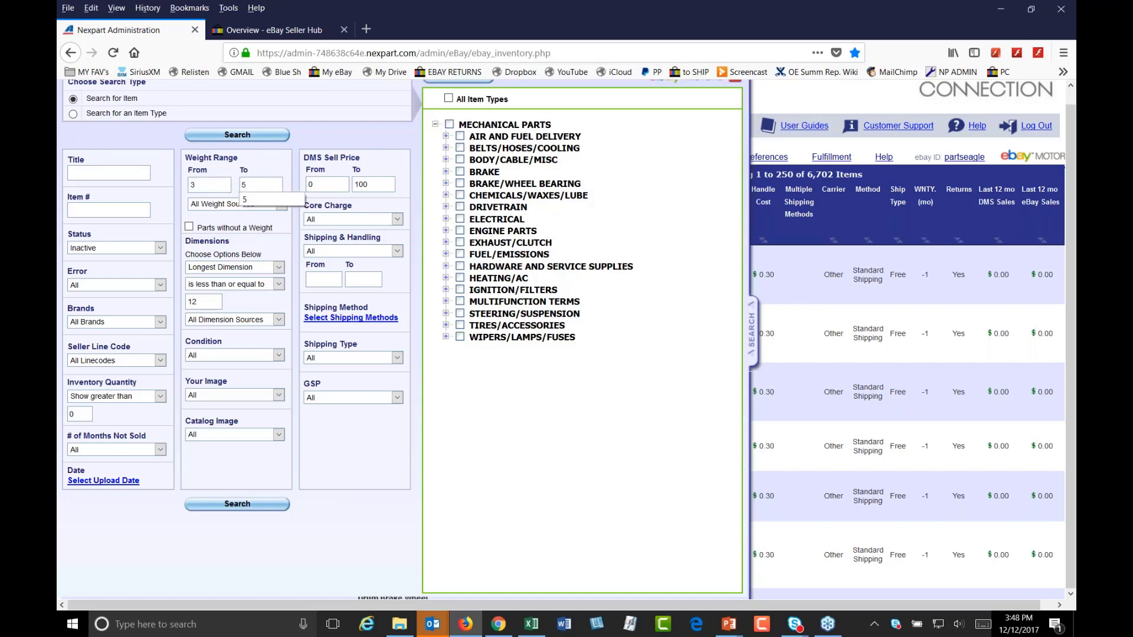
Step: Raise the upper limit of the weight range filter to 10
{"action": "key", "text": "Escape"}
{"action": "key", "text": "shift+Tab"}
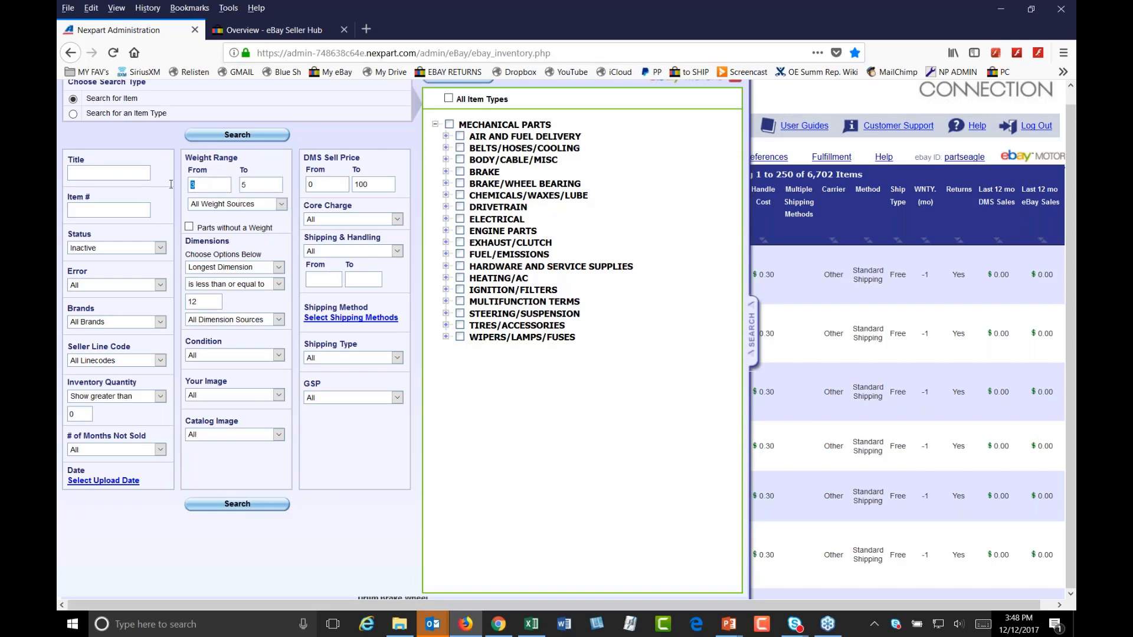
{"action": "key", "text": "Tab"}
{"action": "type", "text": "10"}
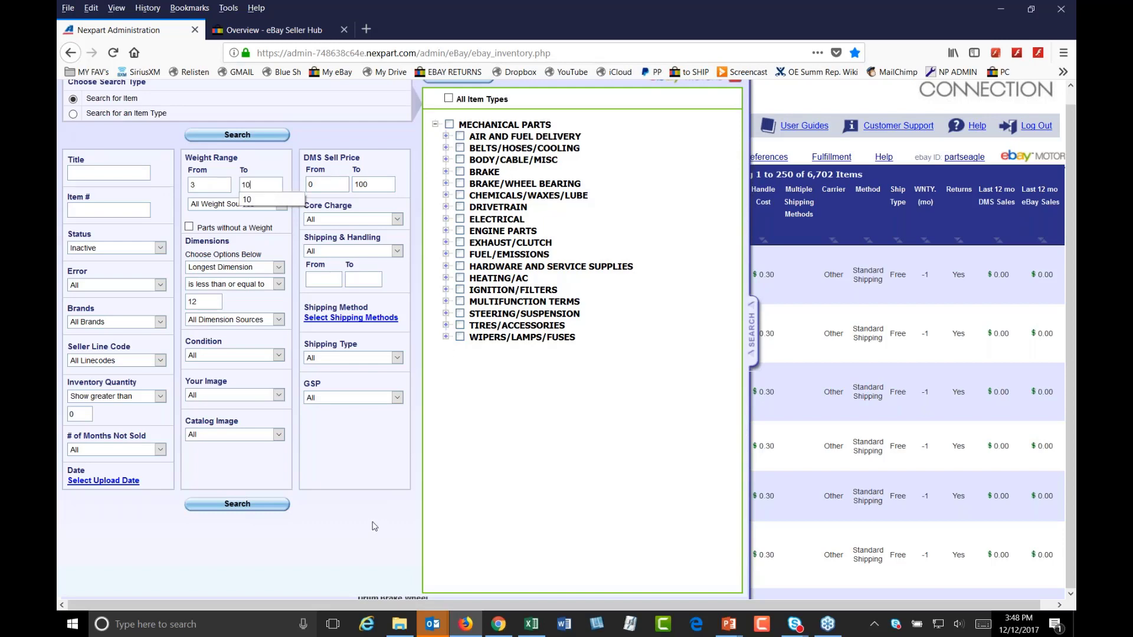
{"action": "left_click", "coordinate": [236, 543]}
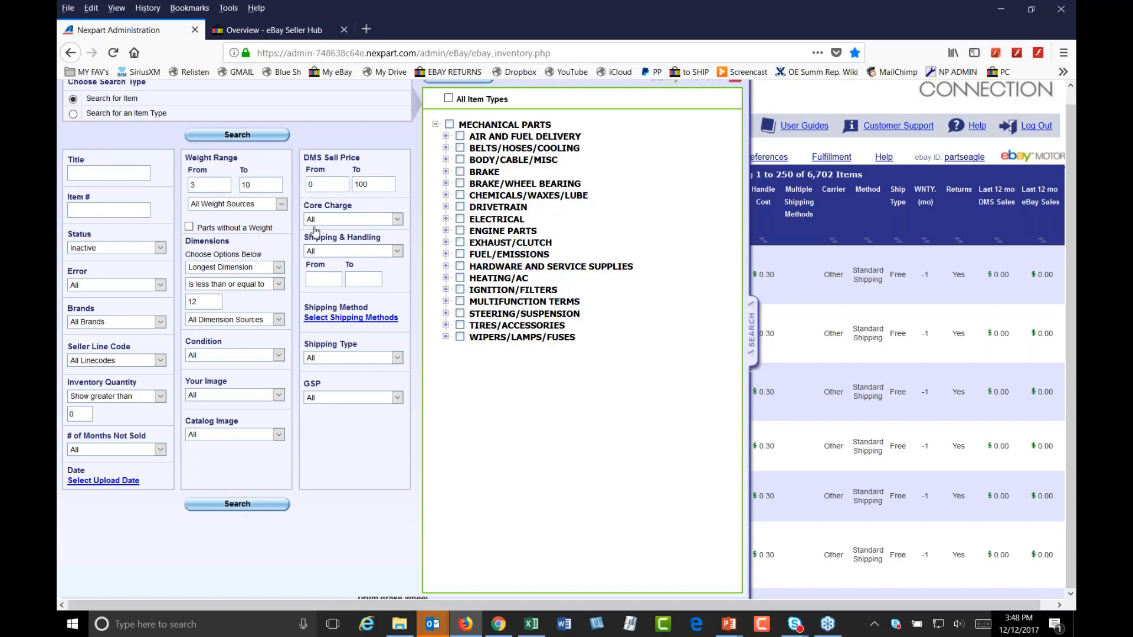
Step: Reset all inventory search filters and set the status filter to Inactive
{"action": "scroll", "coordinate": [295, 183], "scroll_direction": "up", "scroll_amount": 2}
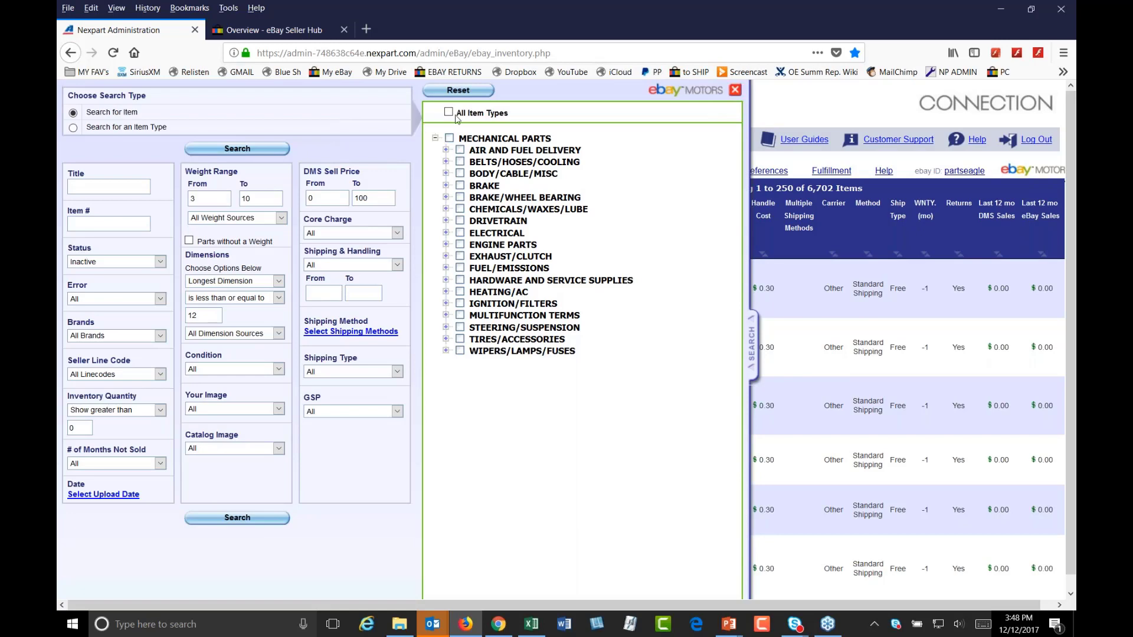
{"action": "left_click", "coordinate": [459, 91]}
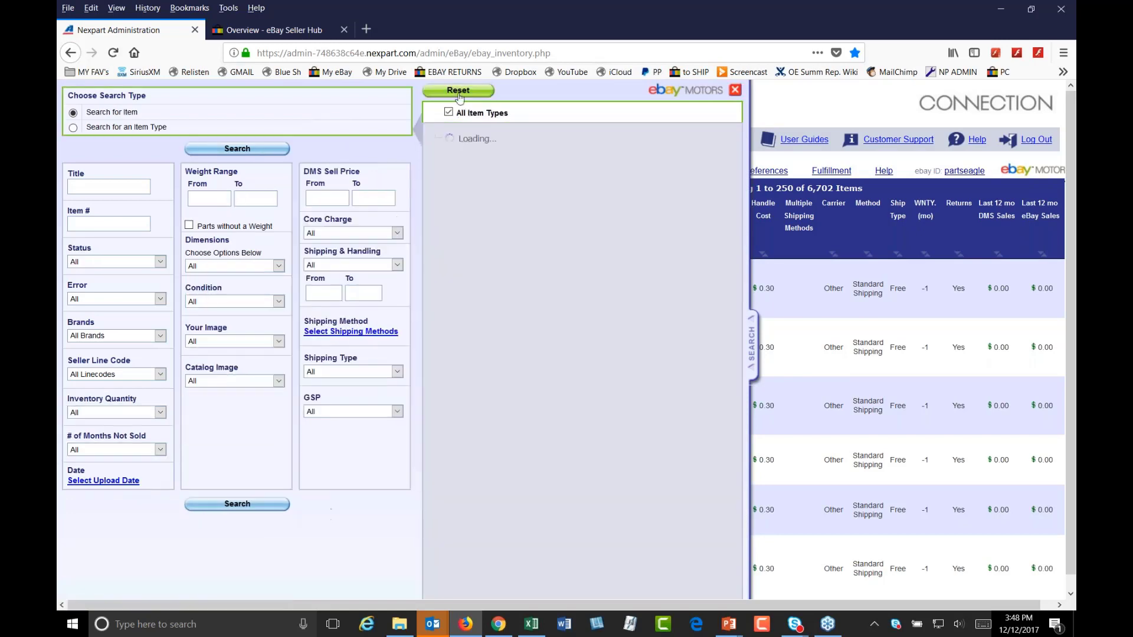
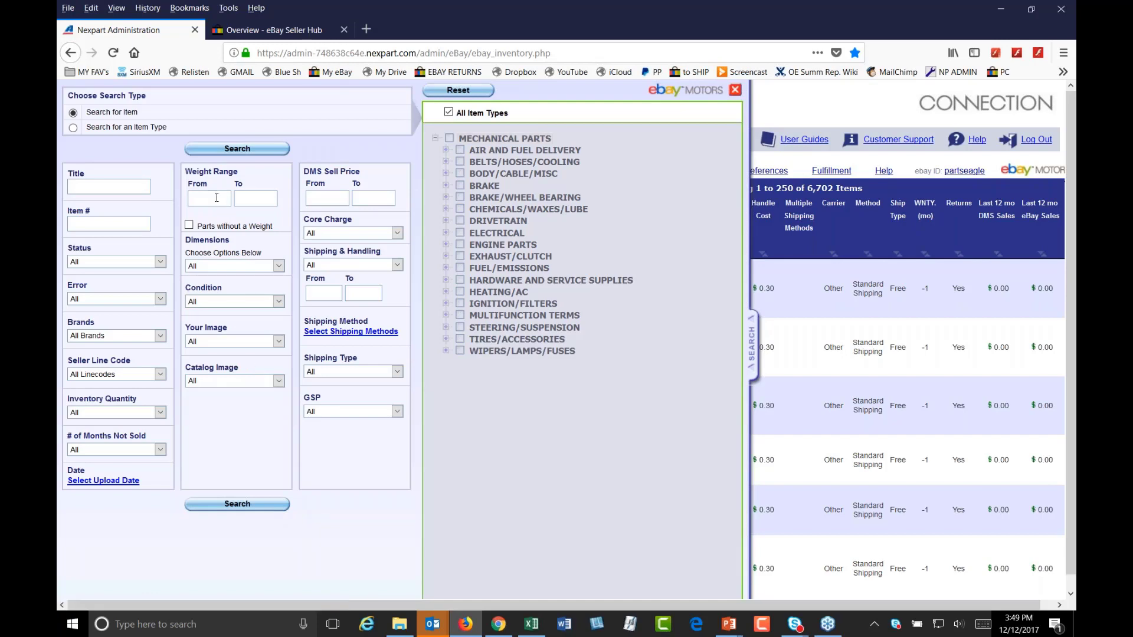
{"action": "left_click", "coordinate": [85, 264]}
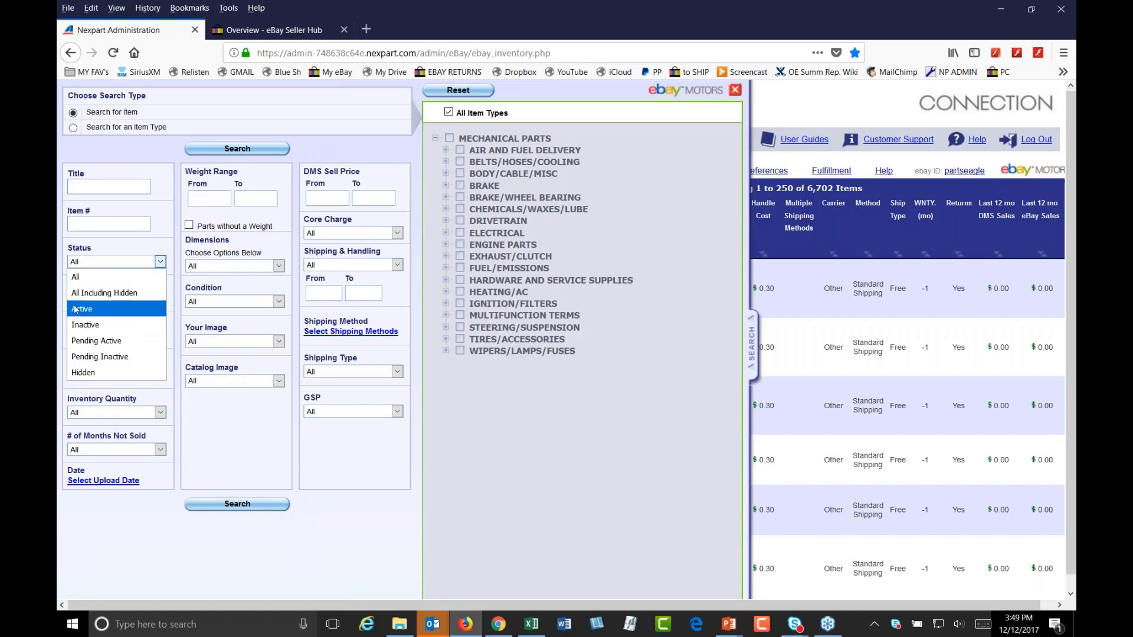
{"action": "left_click", "coordinate": [97, 328]}
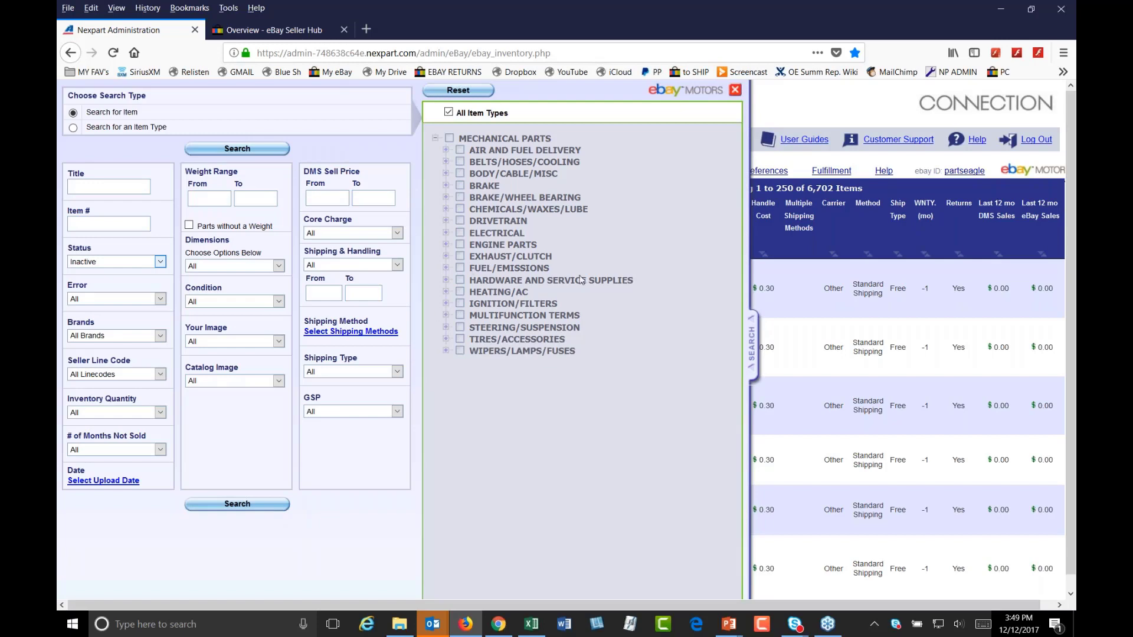
Step: Close the search filters and deselect the 17745B parking brake shoe, leaving only part 17771B selected
{"action": "left_click", "coordinate": [754, 340]}
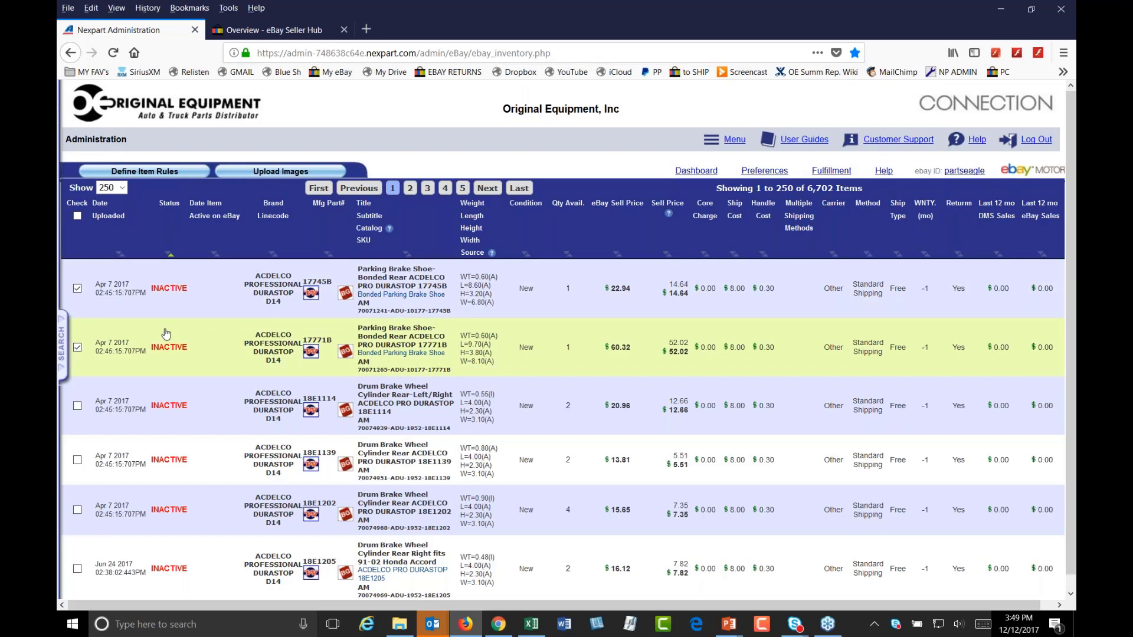
{"action": "left_click", "coordinate": [78, 290]}
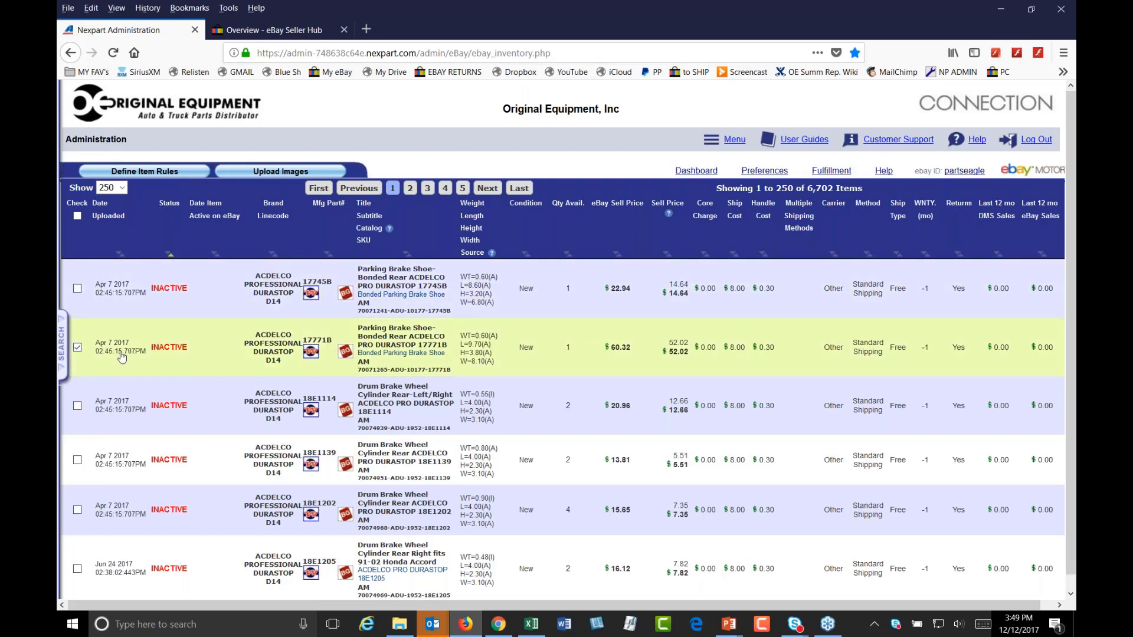
Step: Open the item rules for the selected part, try the Active and Inactive statuses, and set its status to Hidden
{"action": "left_click", "coordinate": [144, 174]}
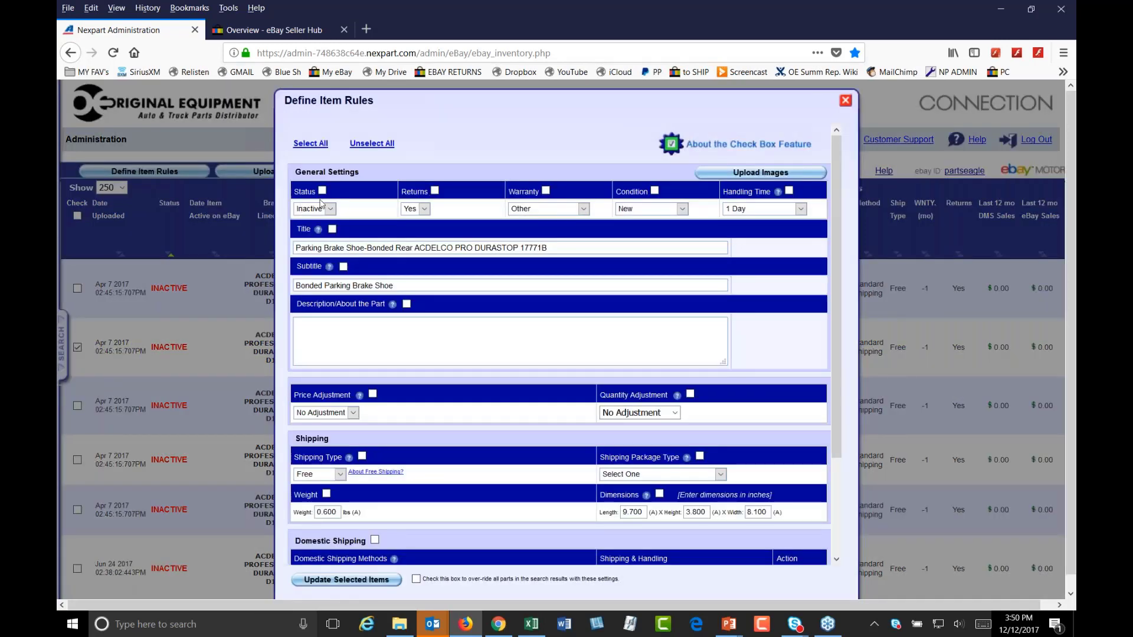
{"action": "left_click", "coordinate": [324, 209]}
{"action": "left_click", "coordinate": [319, 225]}
{"action": "left_click", "coordinate": [322, 191]}
{"action": "left_click", "coordinate": [330, 209]}
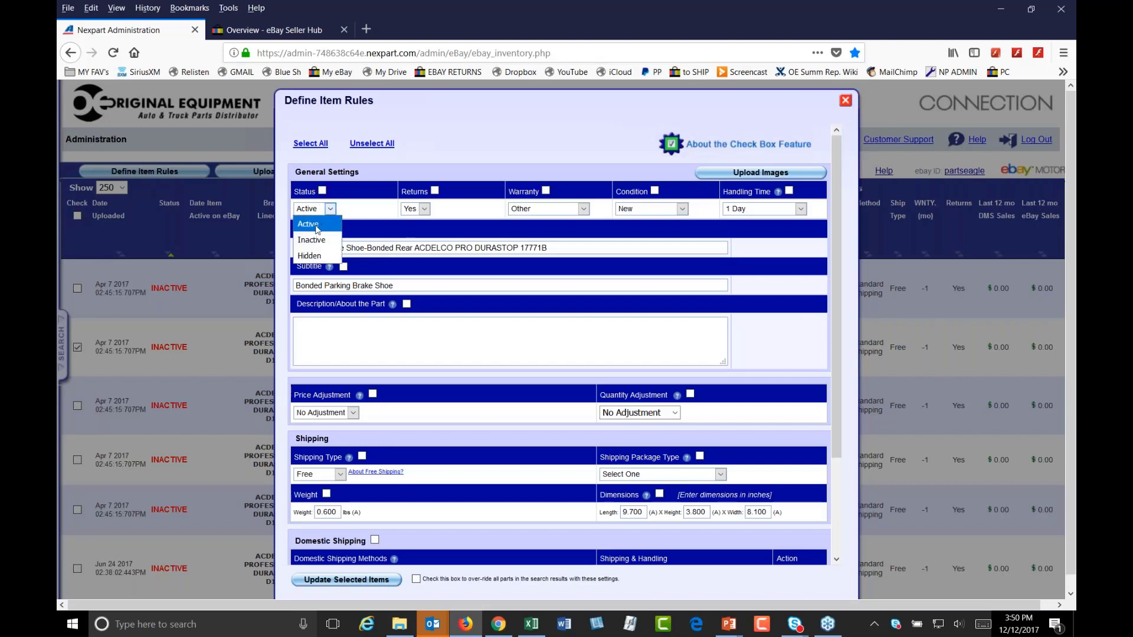
{"action": "left_click", "coordinate": [317, 241]}
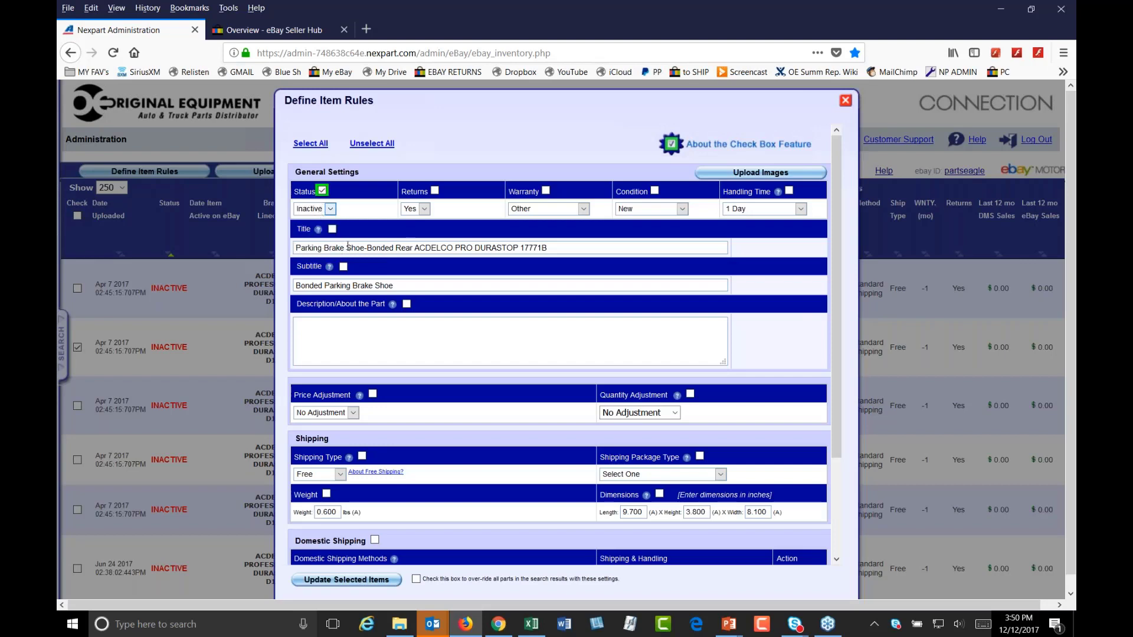
{"action": "left_click", "coordinate": [330, 210]}
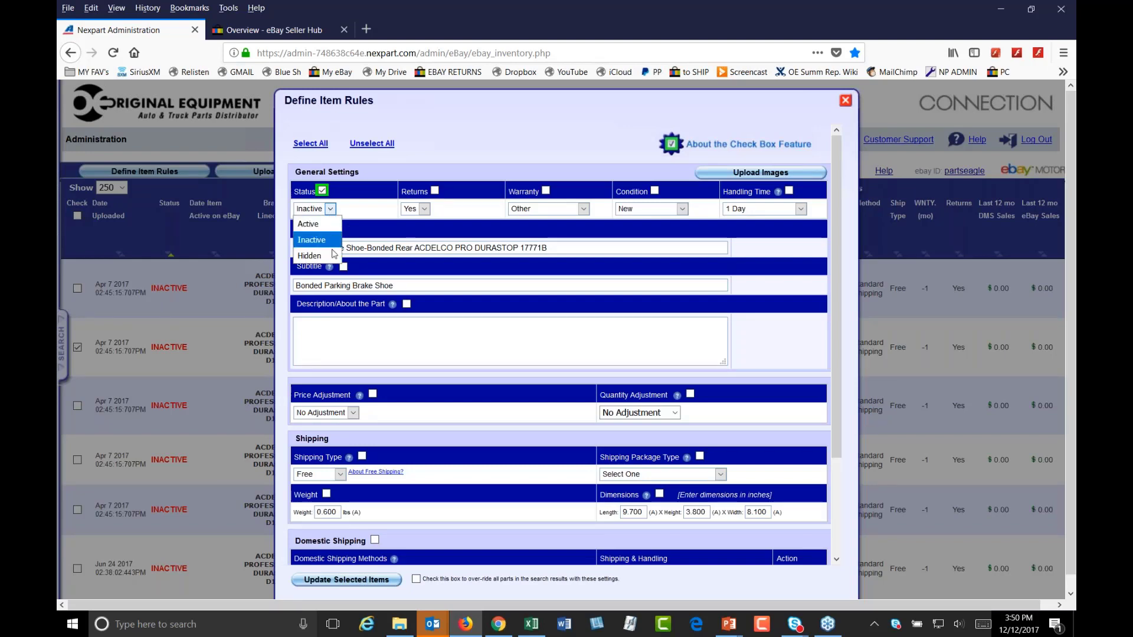
{"action": "left_click", "coordinate": [313, 256]}
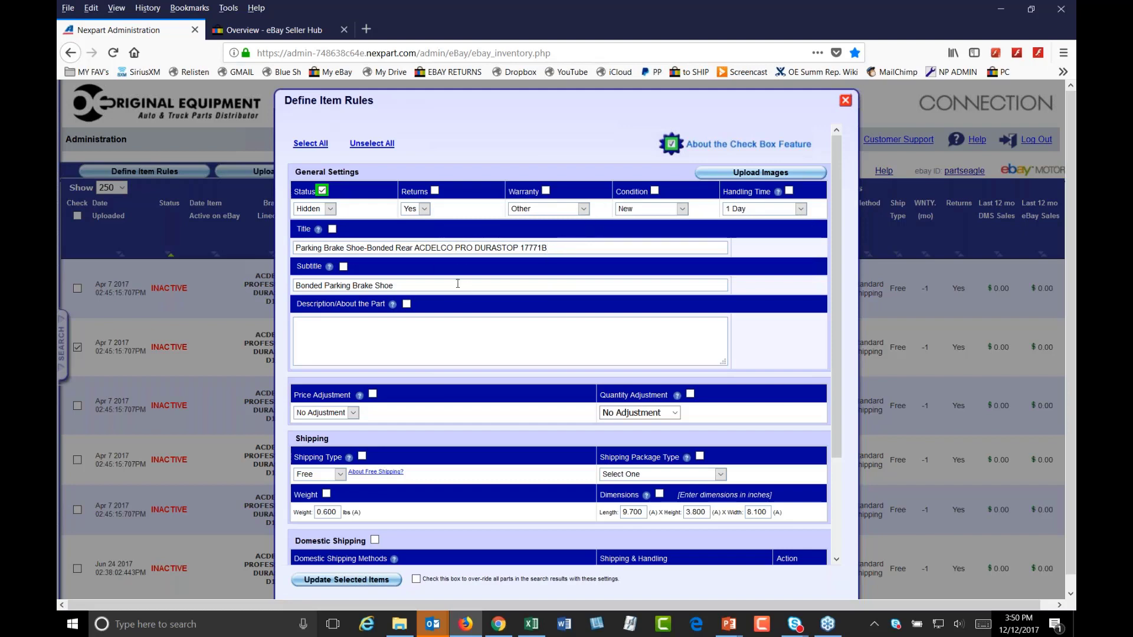
Step: Replace the part number 17771B at the end of the item's title with "Solid Gold"
{"action": "left_click", "coordinate": [548, 245]}
{"action": "left_click", "coordinate": [322, 247]}
{"action": "key", "text": "BackSpace"}
{"action": "key", "text": "BackSpace"}
{"action": "key", "text": "BackSpace"}
{"action": "key", "text": "BackSpace"}
{"action": "key", "text": "BackSpace"}
{"action": "key", "text": "BackSpace"}
{"action": "key", "text": "BackSpace"}
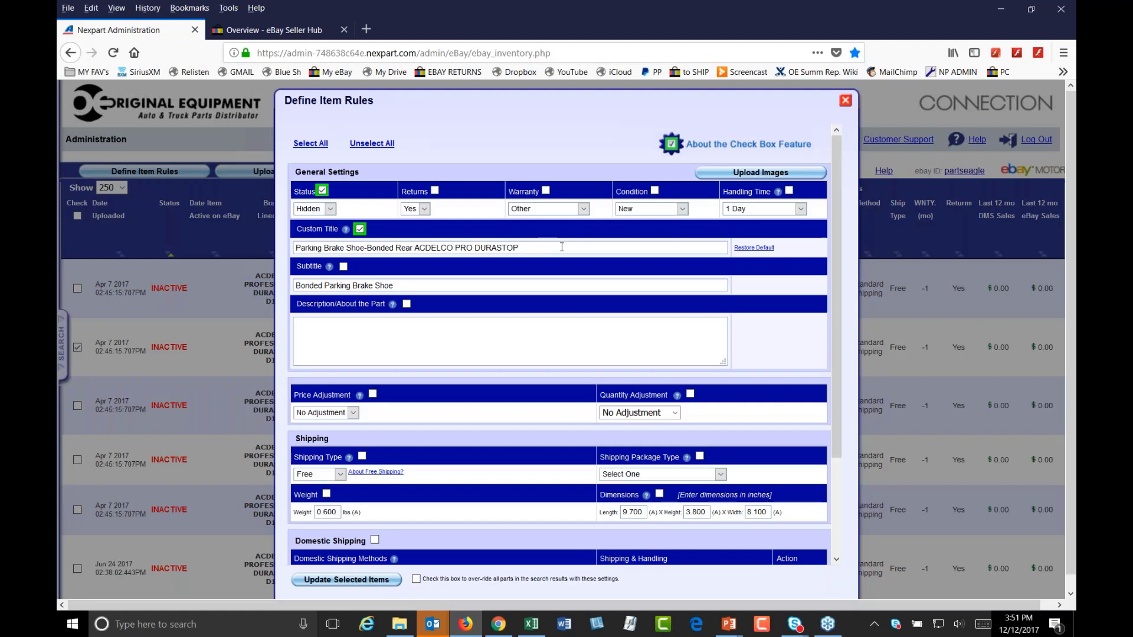
{"action": "key", "text": "BackSpace"}
{"action": "type", "text": "Solid Gold"}
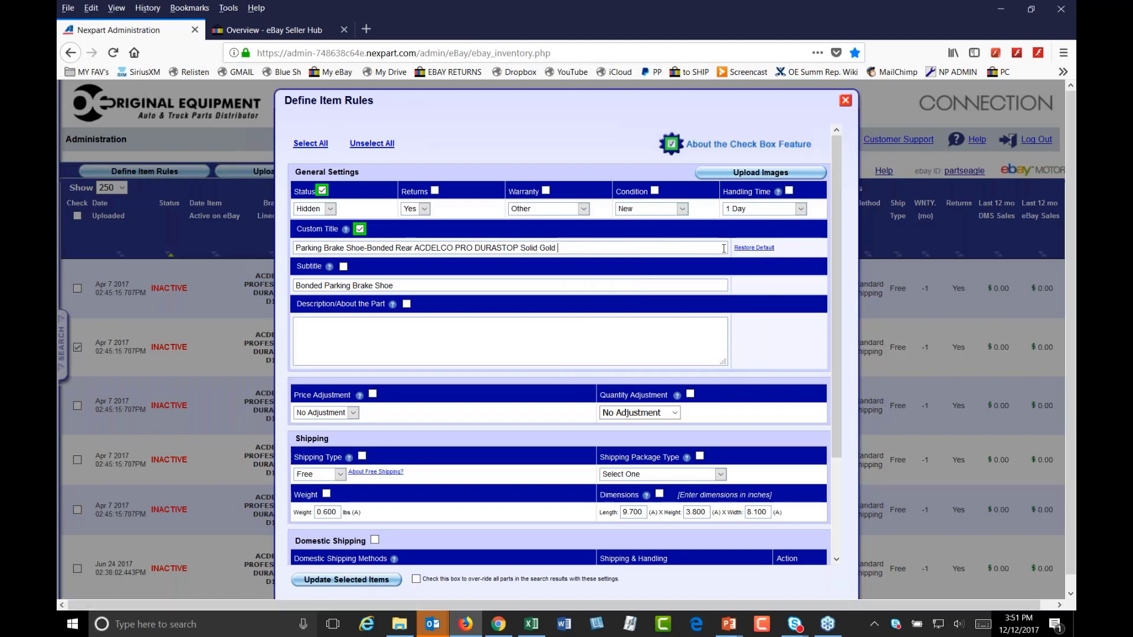
Step: Restore the item's default title and append "!!" to its end
{"action": "mouse_move", "coordinate": [740, 250]}
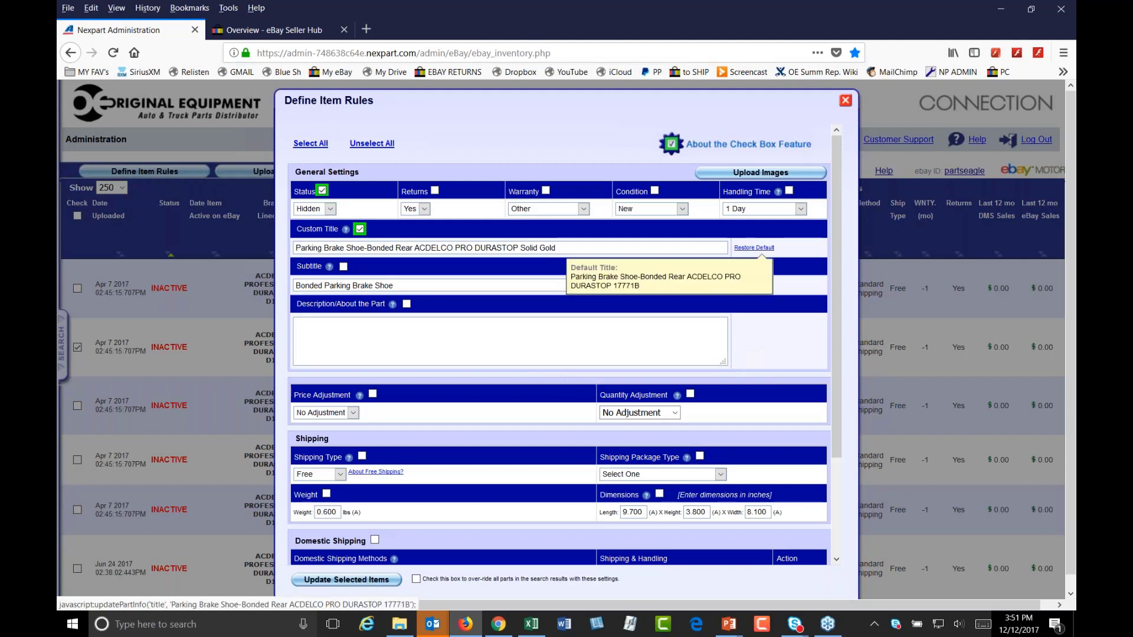
{"action": "left_click", "coordinate": [741, 248]}
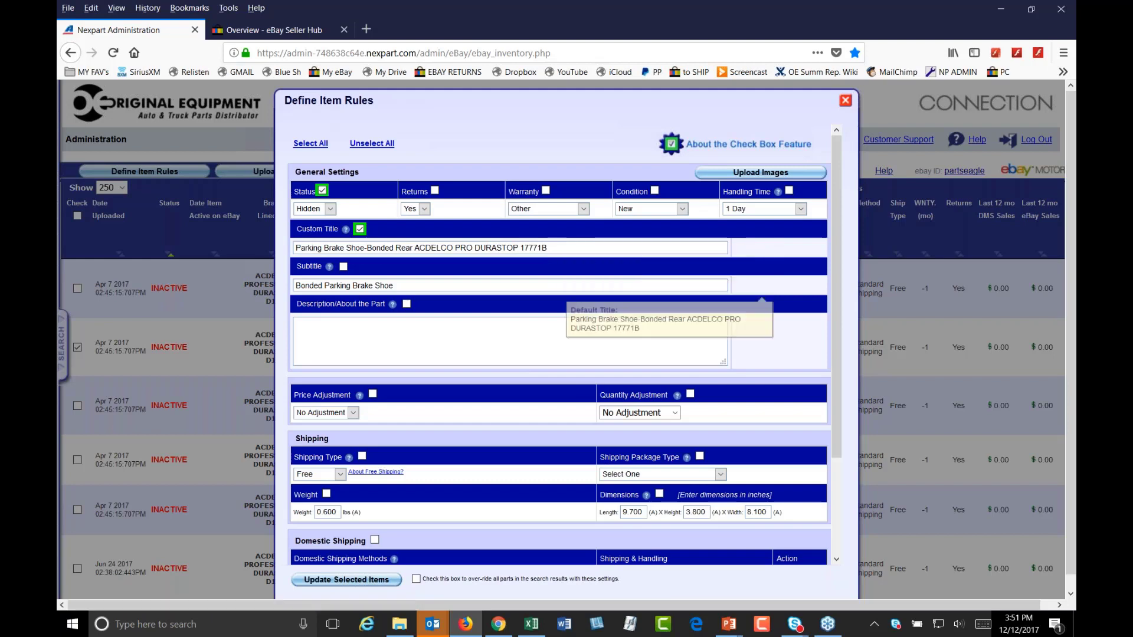
{"action": "left_click", "coordinate": [367, 326]}
{"action": "left_click", "coordinate": [567, 248]}
{"action": "left_click", "coordinate": [554, 248]}
{"action": "type", "text": "!!"}
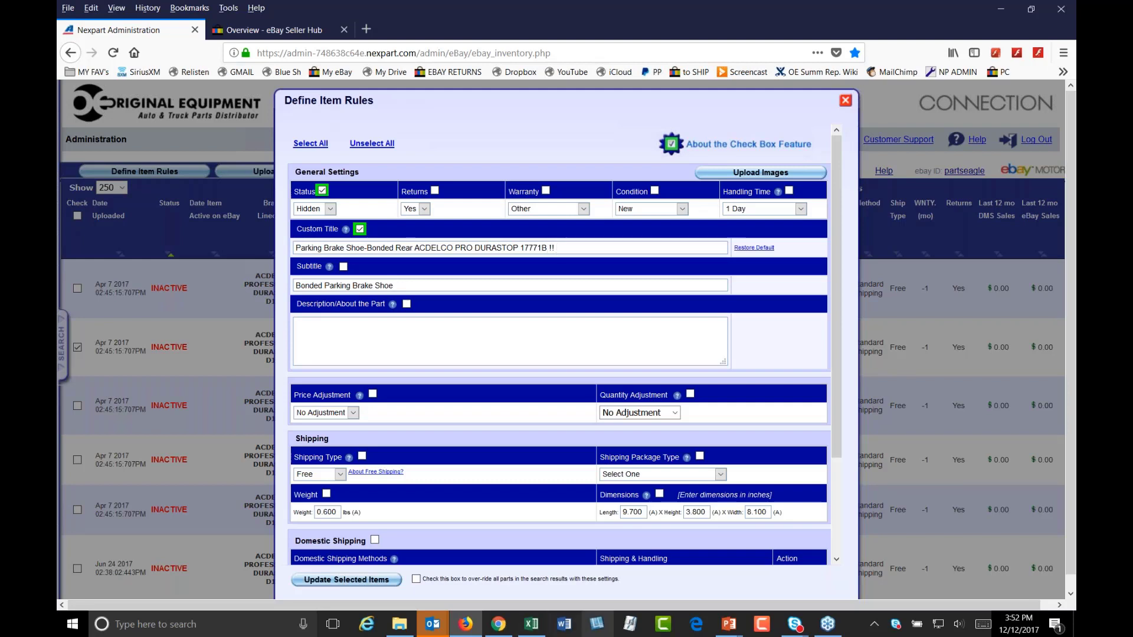
Step: Try to apply the rules to all parts in the search results, but decline the update confirmation
{"action": "left_click", "coordinate": [416, 579]}
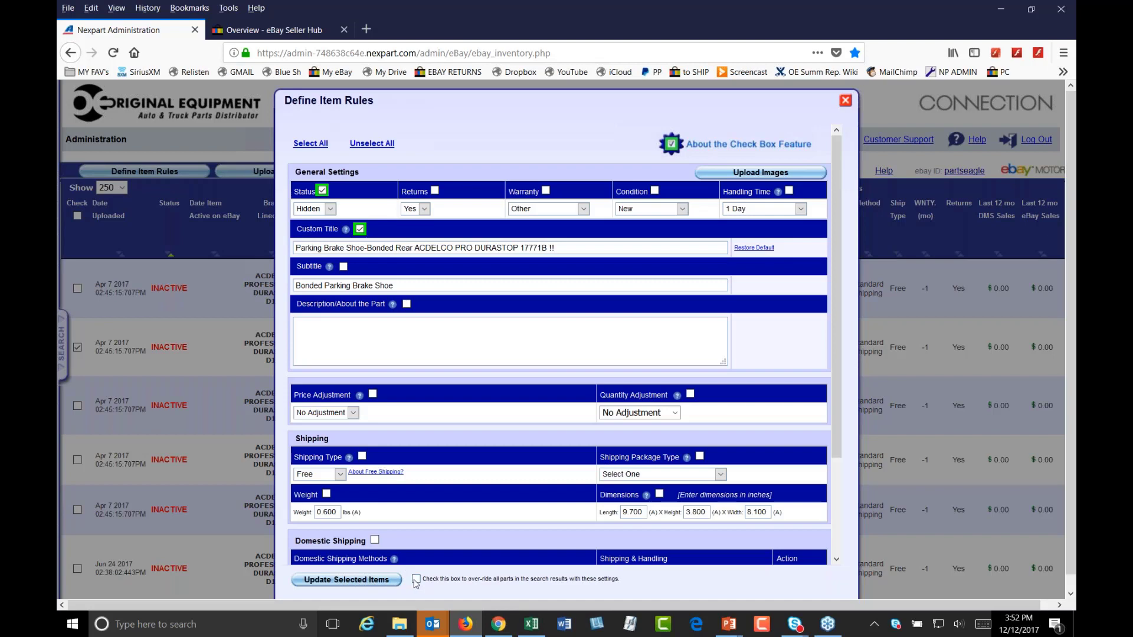
{"action": "left_click", "coordinate": [347, 579]}
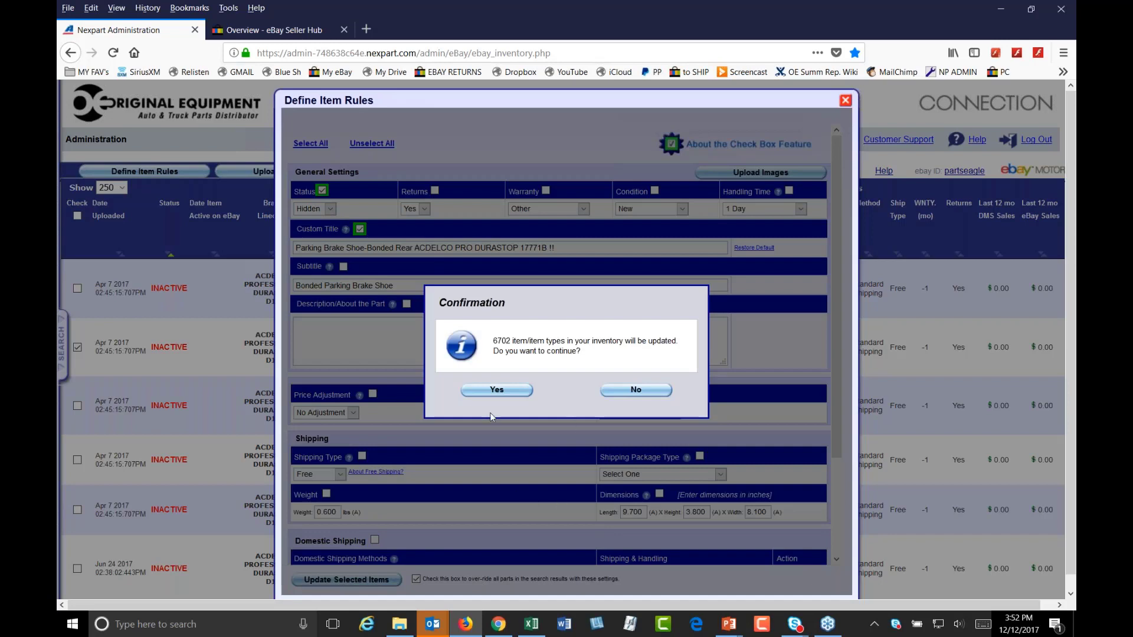
{"action": "left_click", "coordinate": [659, 394]}
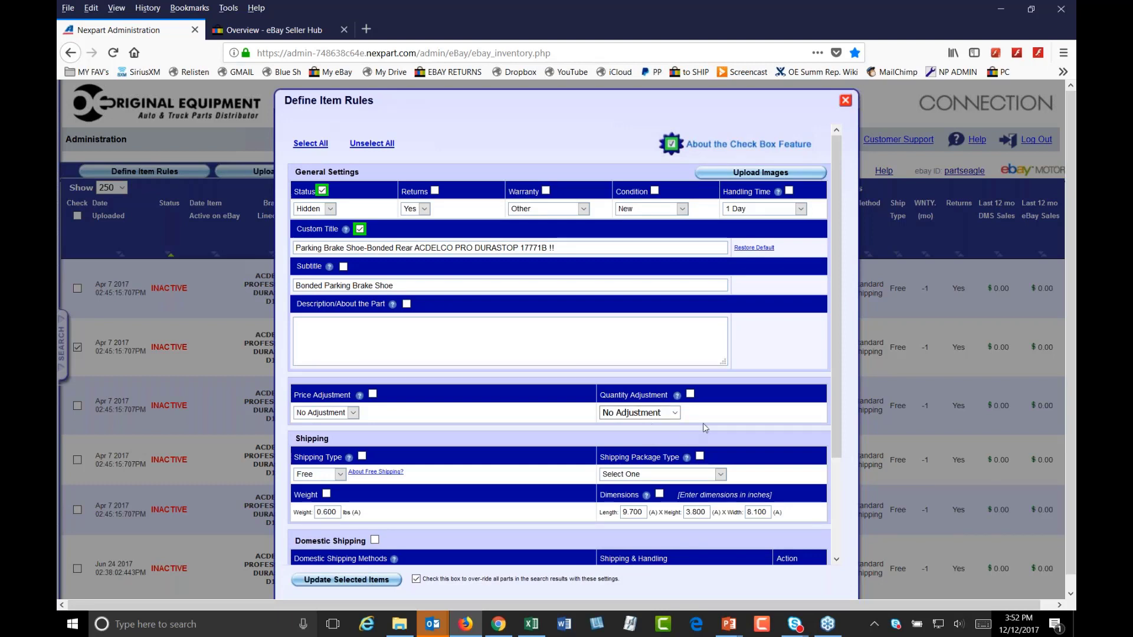
Step: Restore the default title and close the item rules without saving the changes
{"action": "mouse_move", "coordinate": [743, 255]}
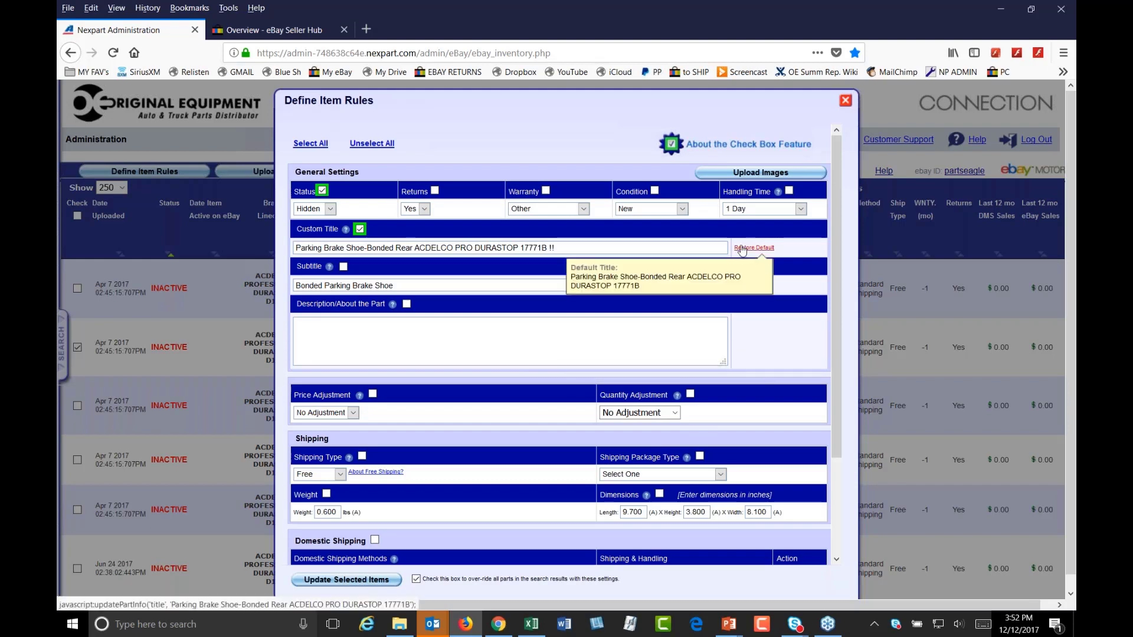
{"action": "left_click", "coordinate": [742, 252]}
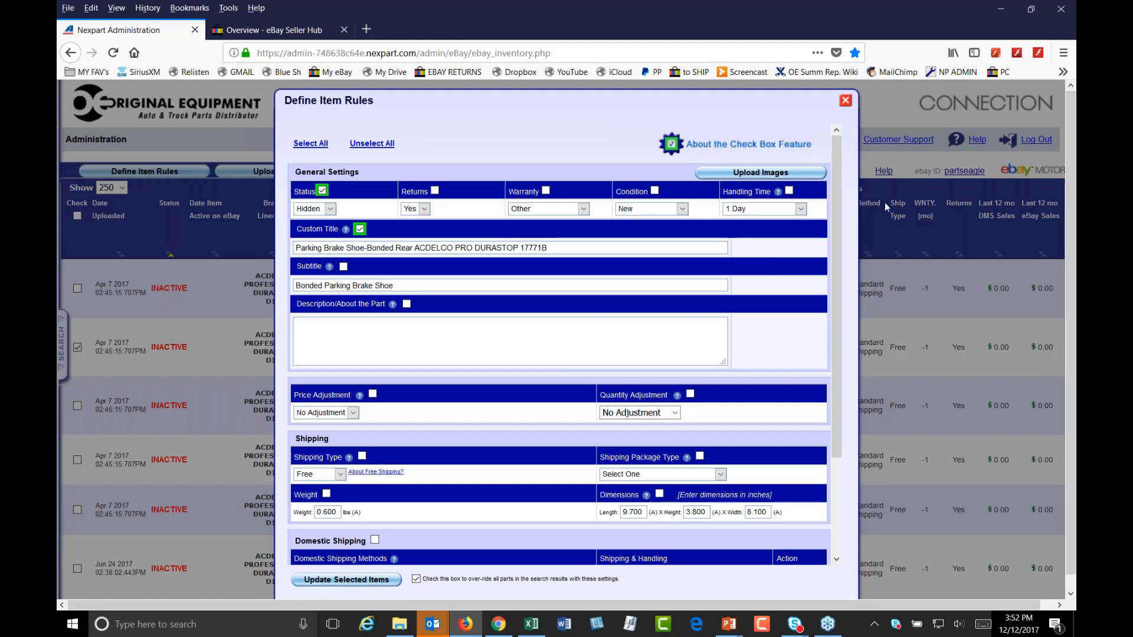
{"action": "left_click", "coordinate": [844, 102]}
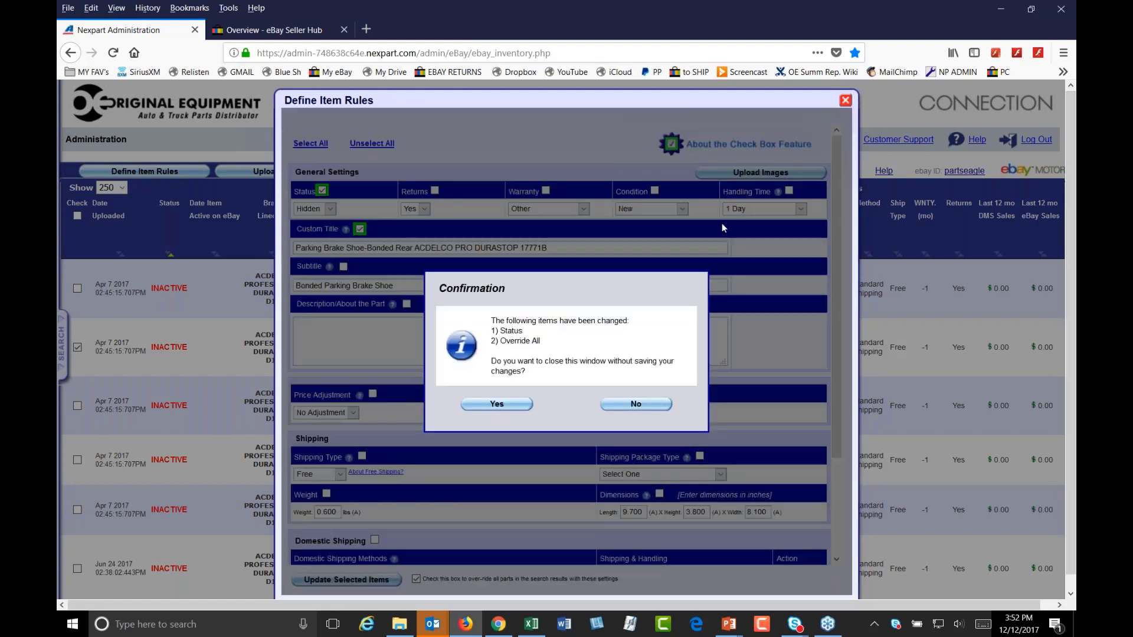
{"action": "left_click", "coordinate": [636, 406]}
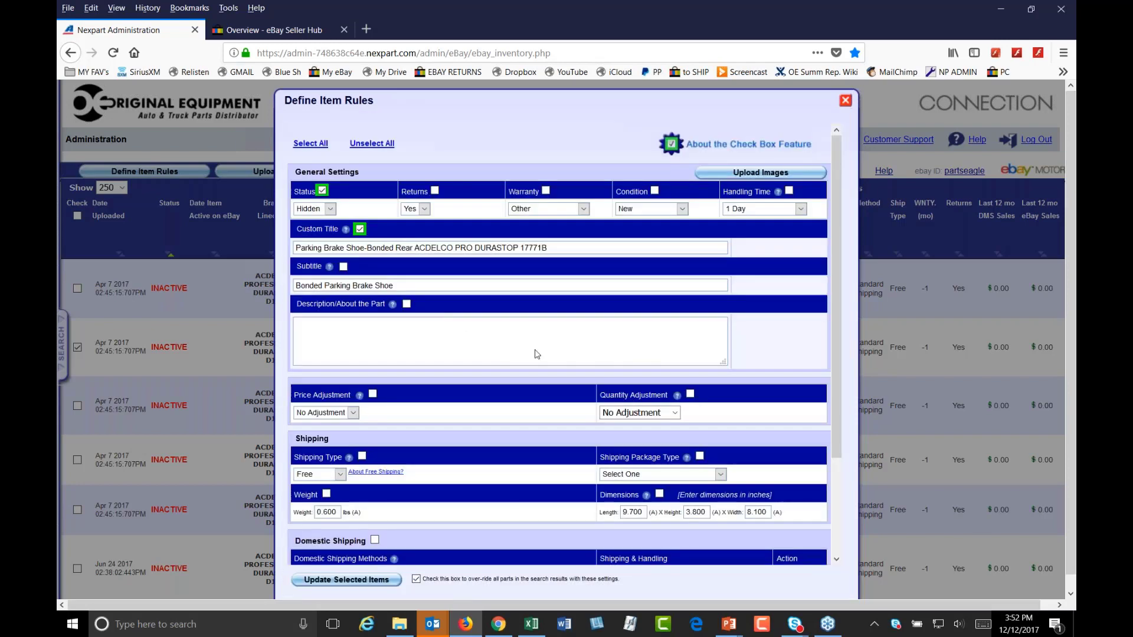
{"action": "left_click", "coordinate": [844, 100]}
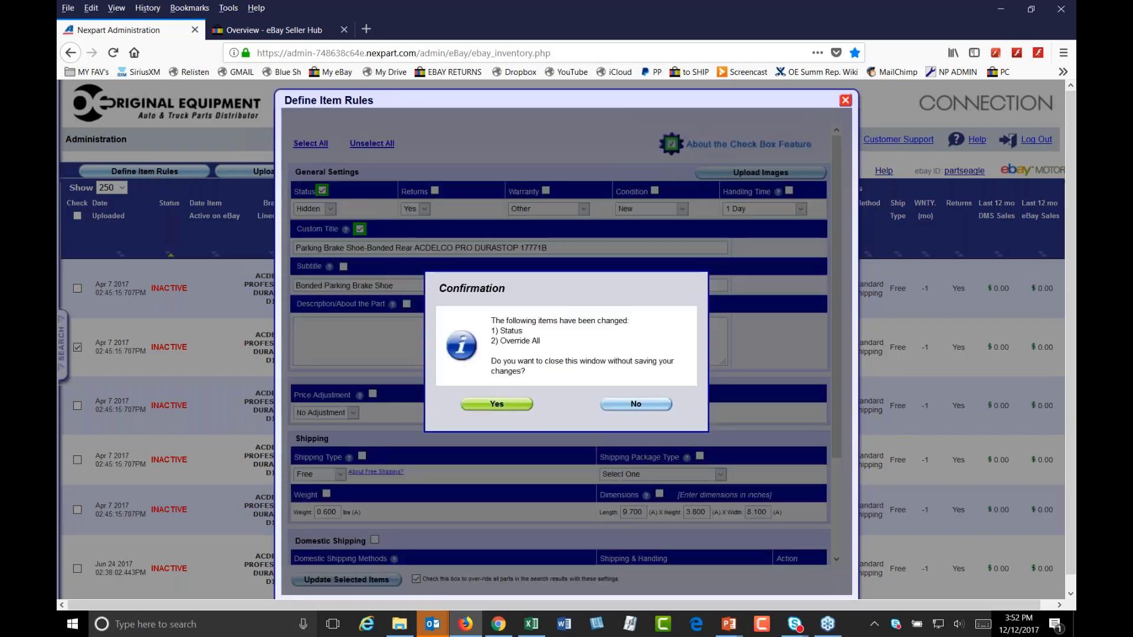
{"action": "left_click", "coordinate": [505, 404]}
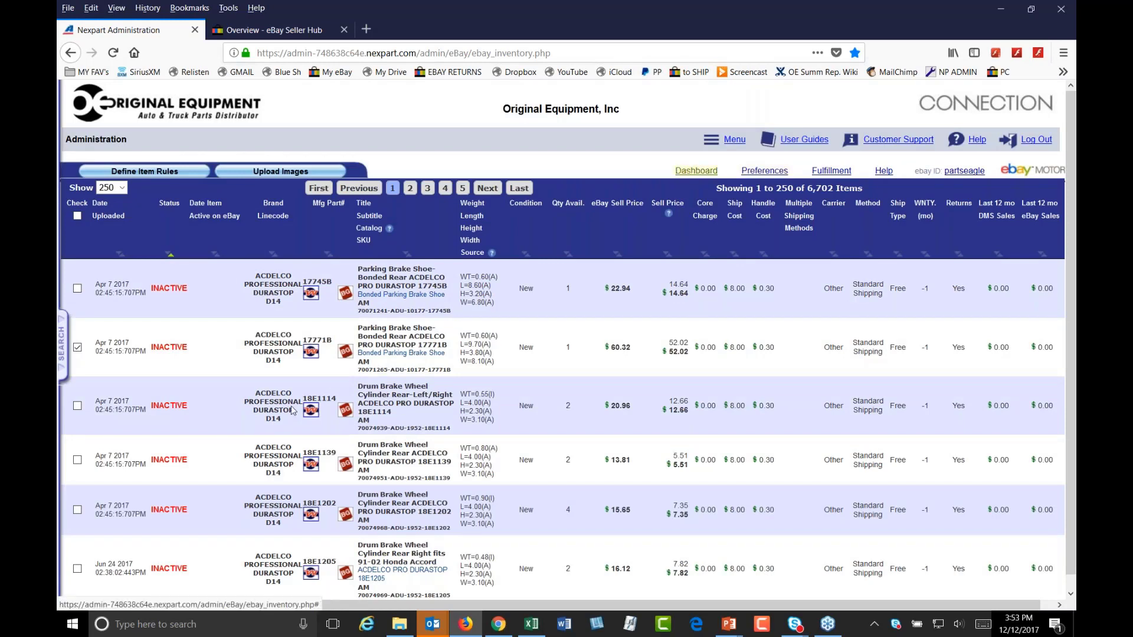
{"action": "left_click", "coordinate": [62, 344]}
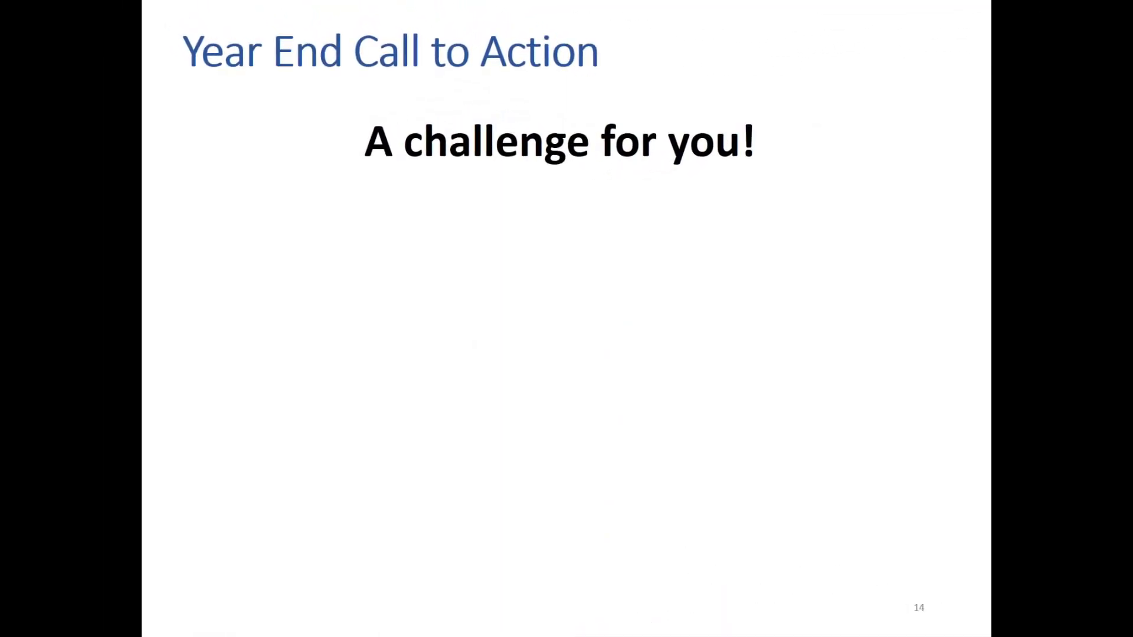
{"action": "key", "text": "Right"}
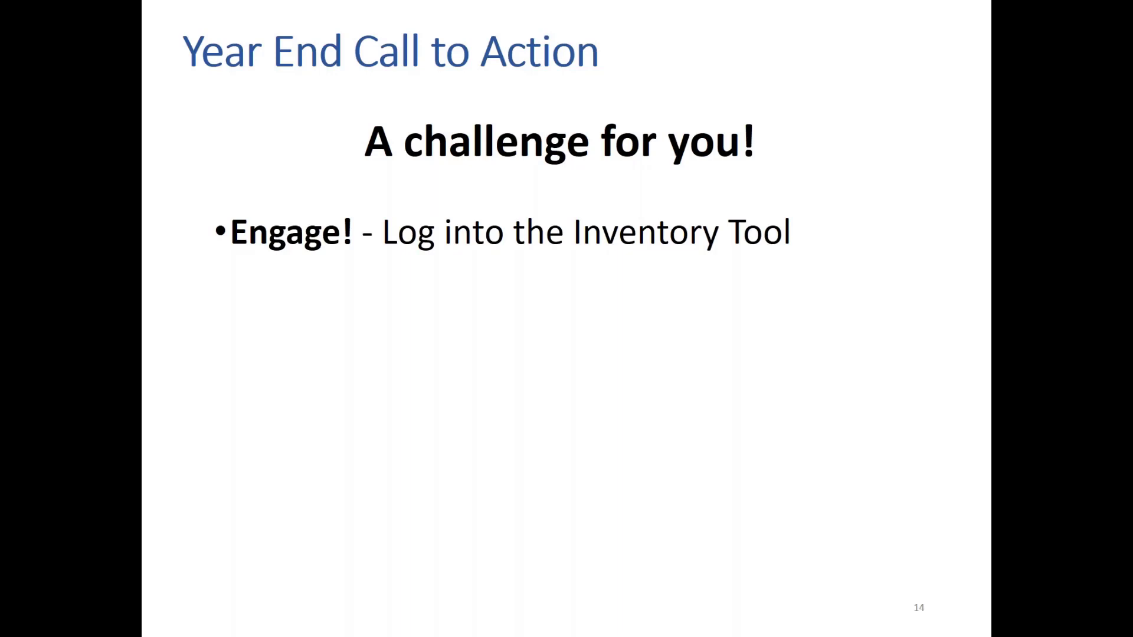
{"action": "key", "text": "Right"}
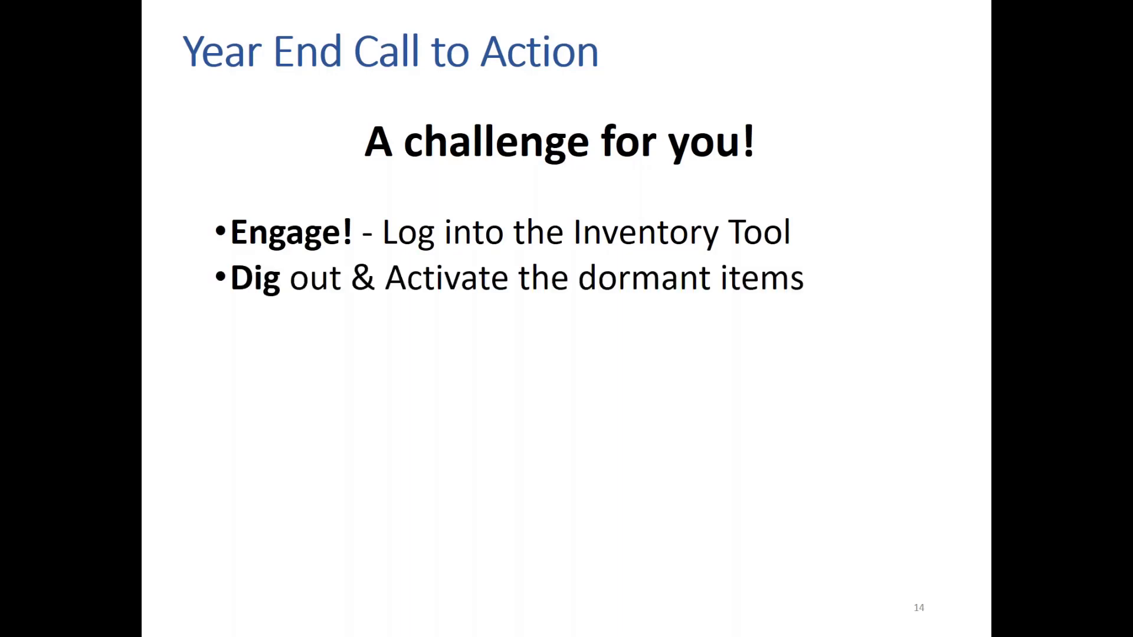
{"action": "key", "text": "Right"}
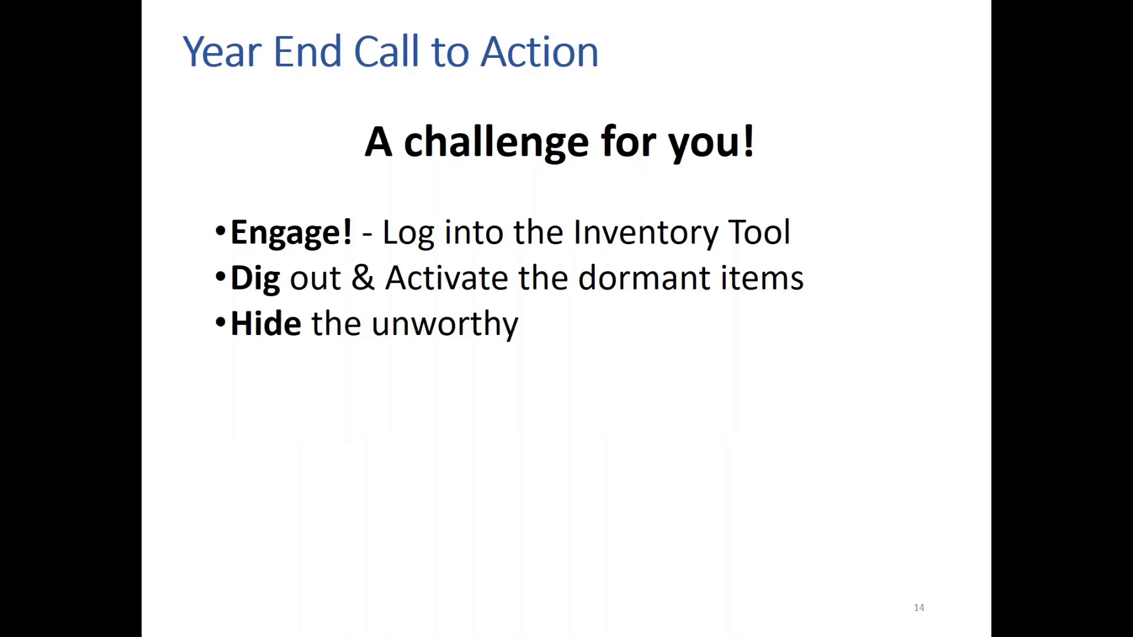